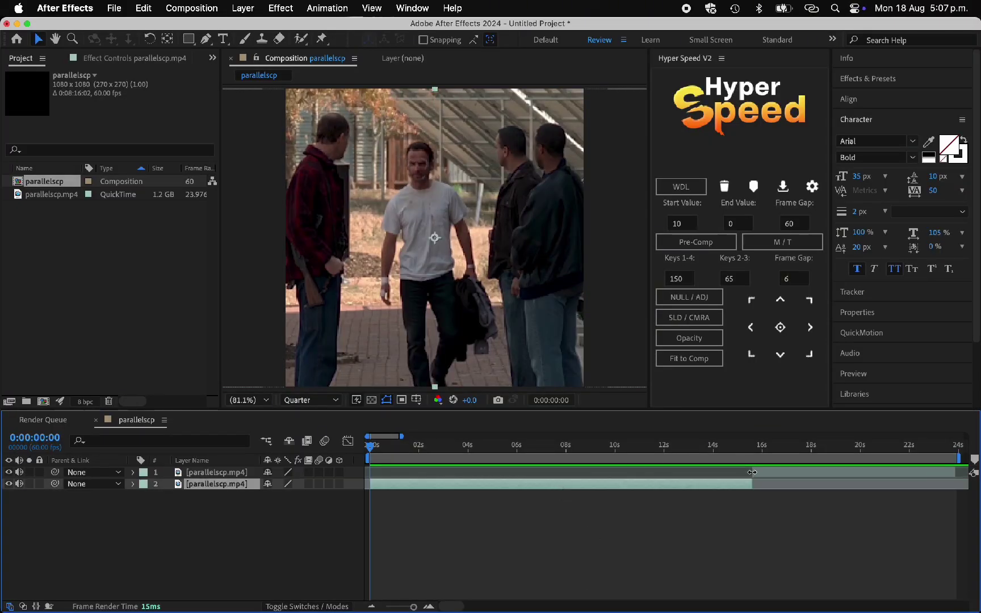
Step: Enable frame blending and motion blur on both footage layers
left_click(309, 484)
left_click(507, 516)
left_click(450, 484)
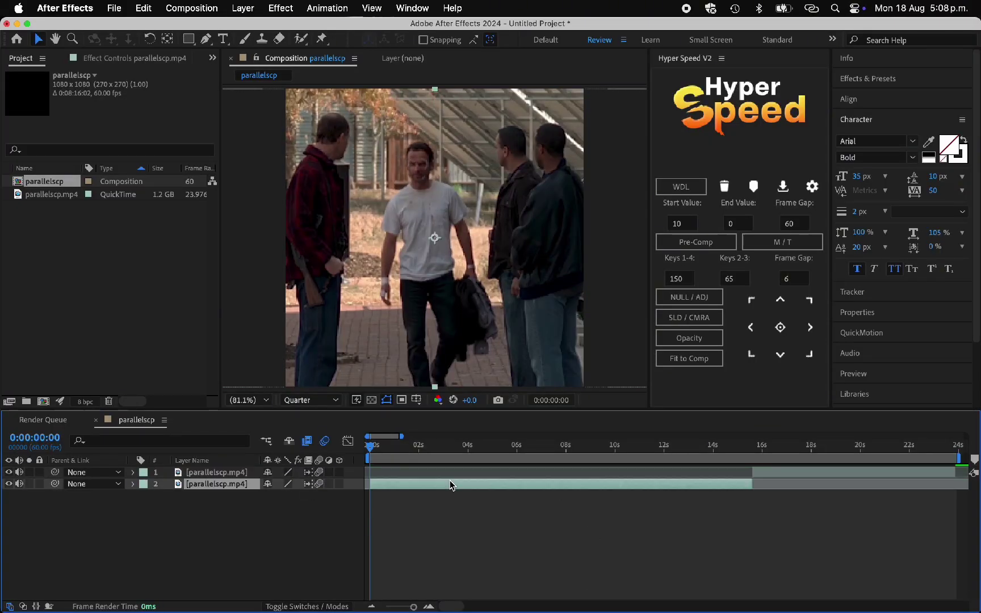
Step: Set the lower clip's horizontal position to 577, slide the clip earlier, and split off and delete the part before the composition start
left_click_drag(272, 495, 293, 496)
left_click_drag(698, 486, 553, 486)
key("super+shift+d")
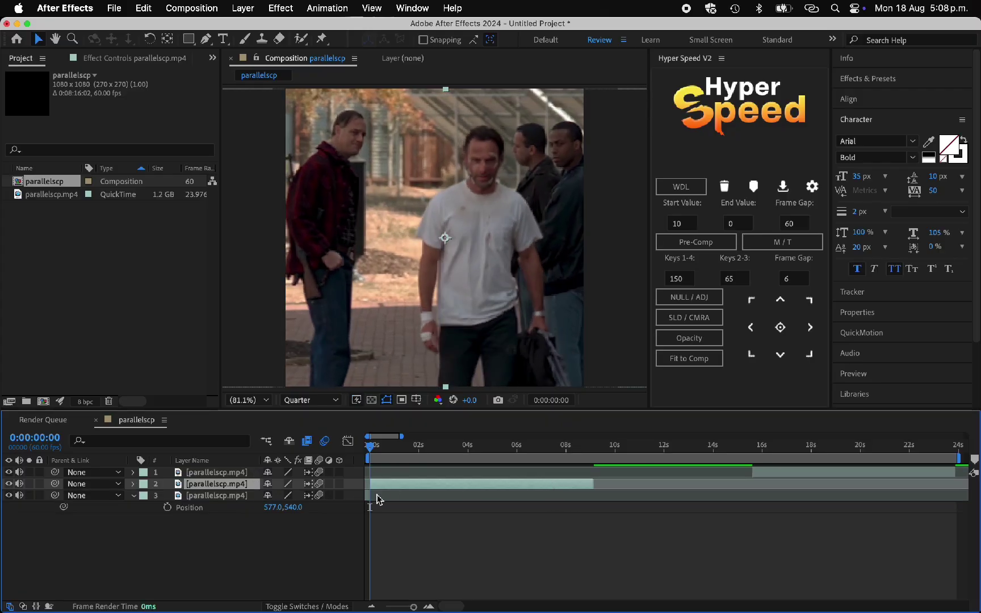
left_click(365, 497)
key("Delete")
Step: Play the lower clip and split it at 0:00:01:36, deleting everything after that point
key("space")
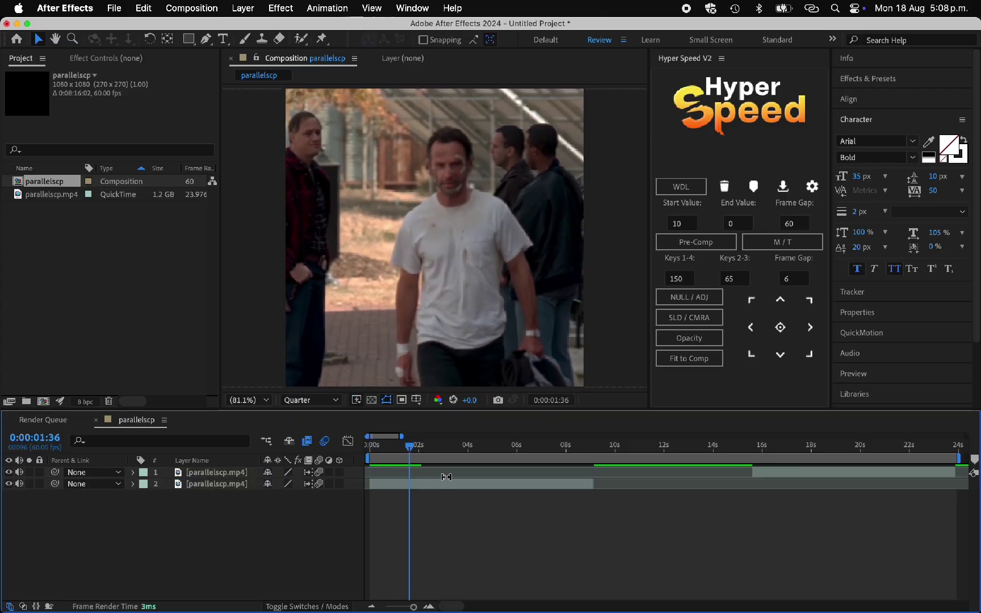
left_click(451, 484)
key("super+shift+d")
key("Delete")
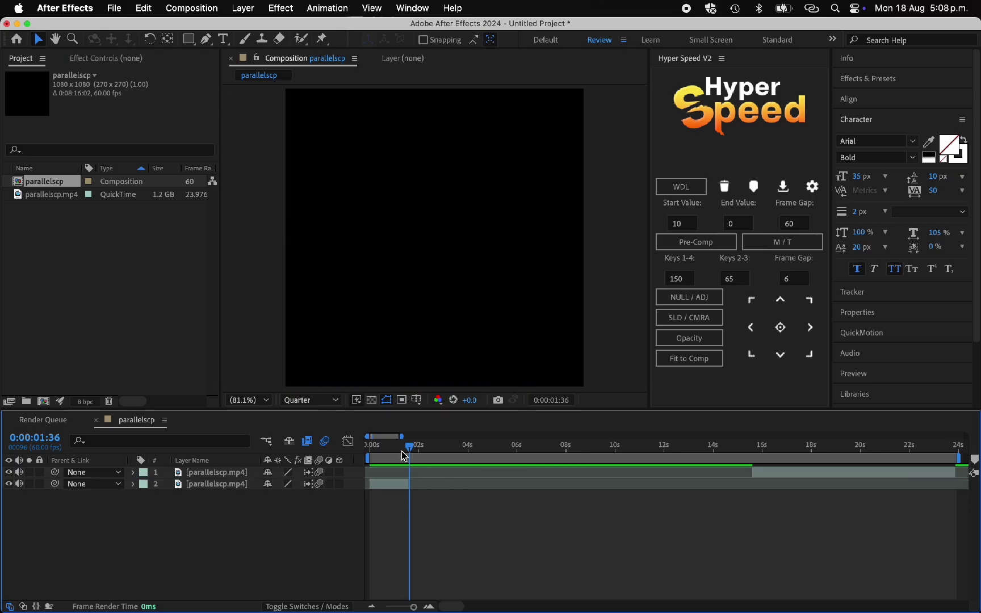
Step: Slide the lower clip earlier to end at 0:00:01:16, then split it at the composition start and delete the leading piece
key("Home")
left_click(384, 486)
key("super+shift+d")
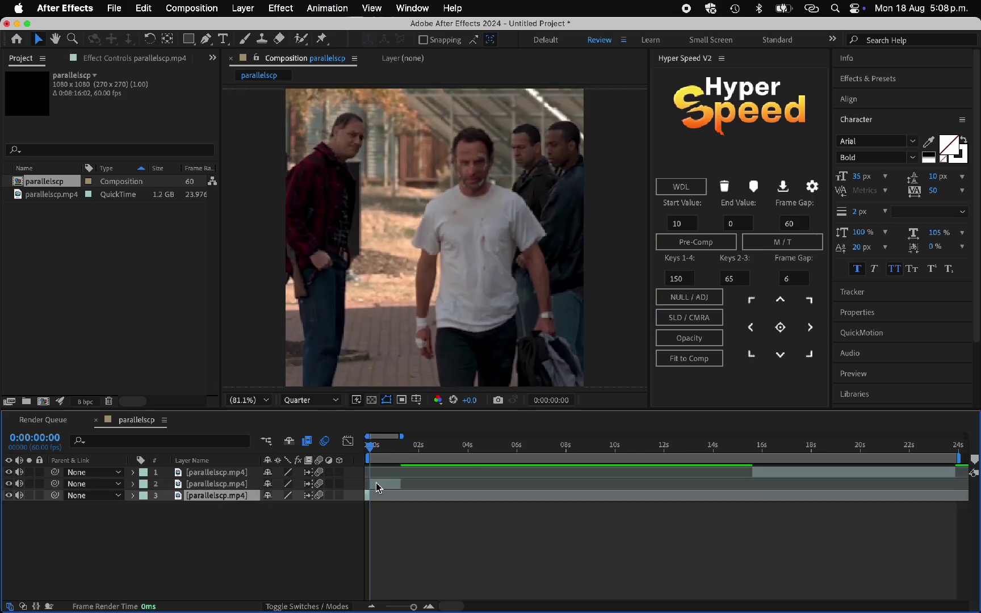
key("Delete")
Step: Set the lower clip's horizontal position to 436 to centre the walking man in the frame
left_click(375, 484)
left_click_drag(279, 496, 199, 512)
key("p")
right_click(588, 511)
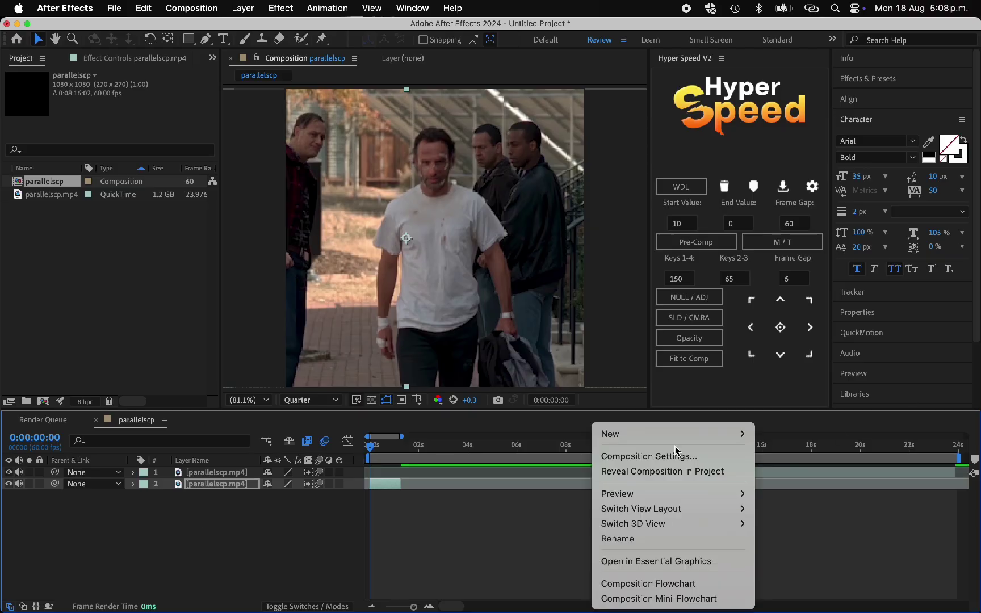
left_click(680, 454)
left_click(581, 450)
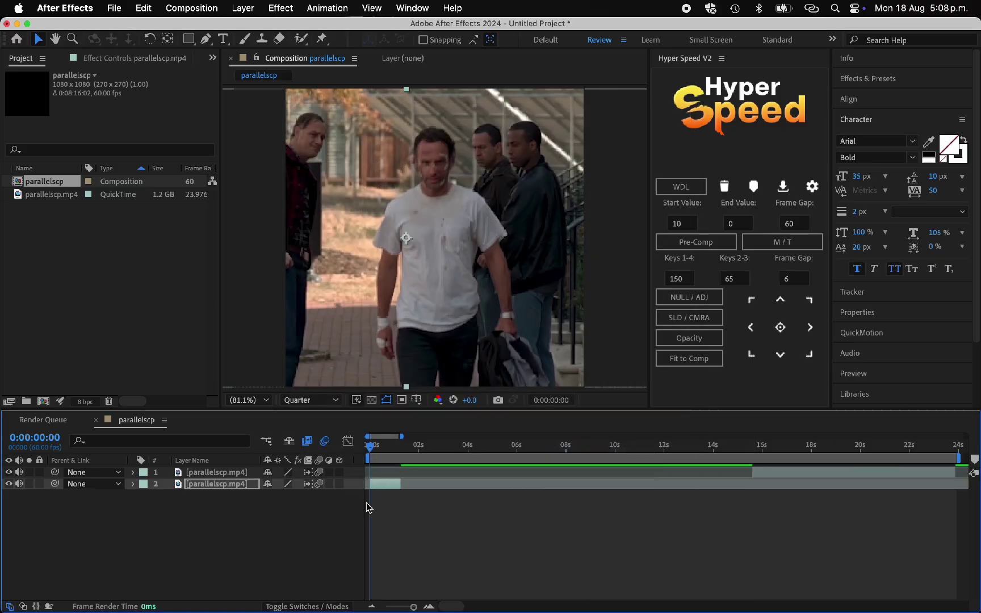
Step: Start stabilizing the motion of the first clip and fit an enlarged track point over the man's face
left_click(878, 291)
left_click(935, 177)
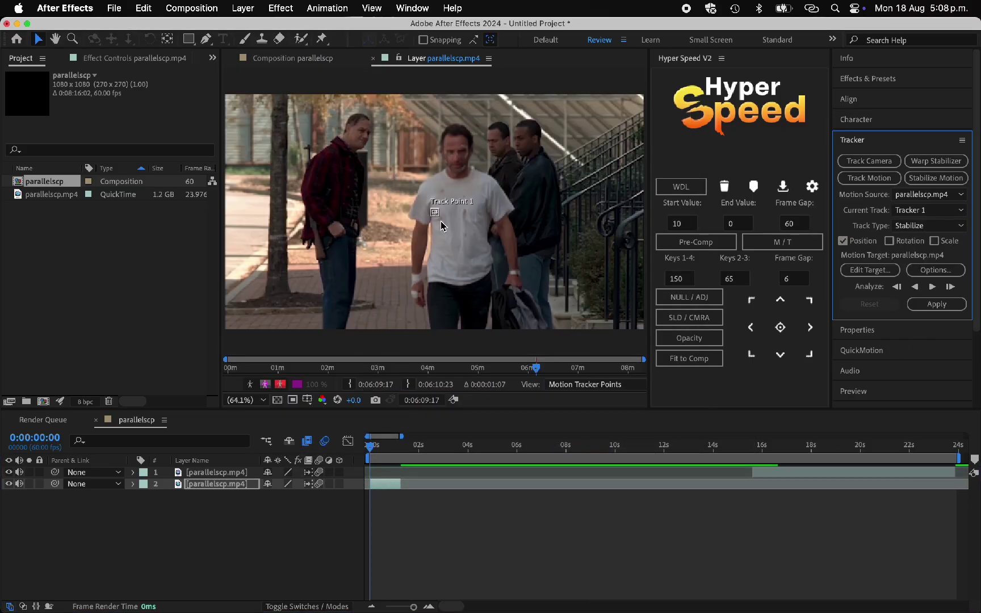
left_click_drag(438, 220, 588, 323)
left_click_drag(474, 247, 494, 261)
scroll(514, 273, "down", 3)
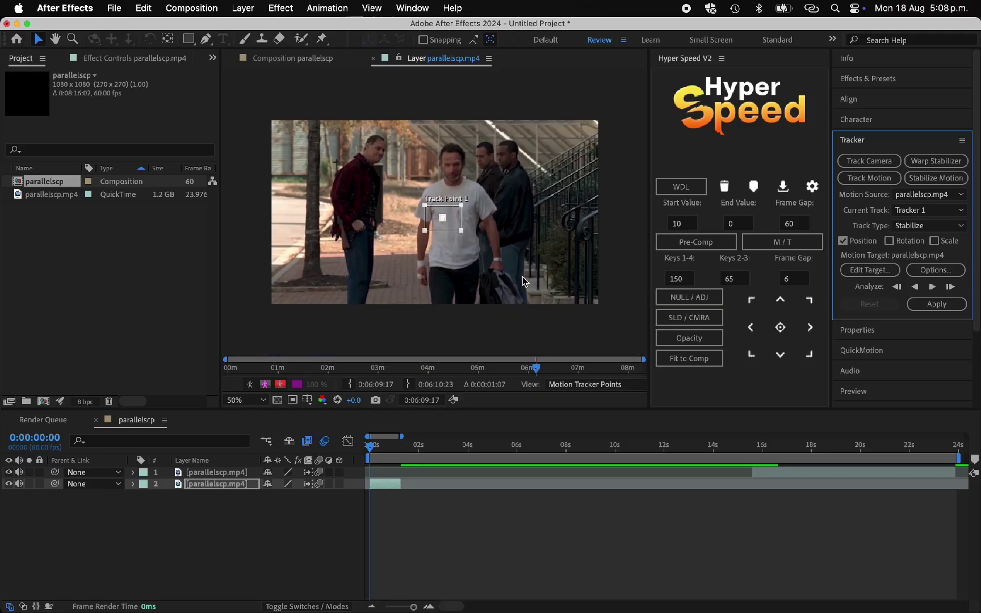
scroll(443, 221, "up", 1)
left_click_drag(439, 215, 500, 147)
Step: Analyze the face track forward through the clip, apply the stabilization, and collapse the resulting keyframes
left_click(932, 287)
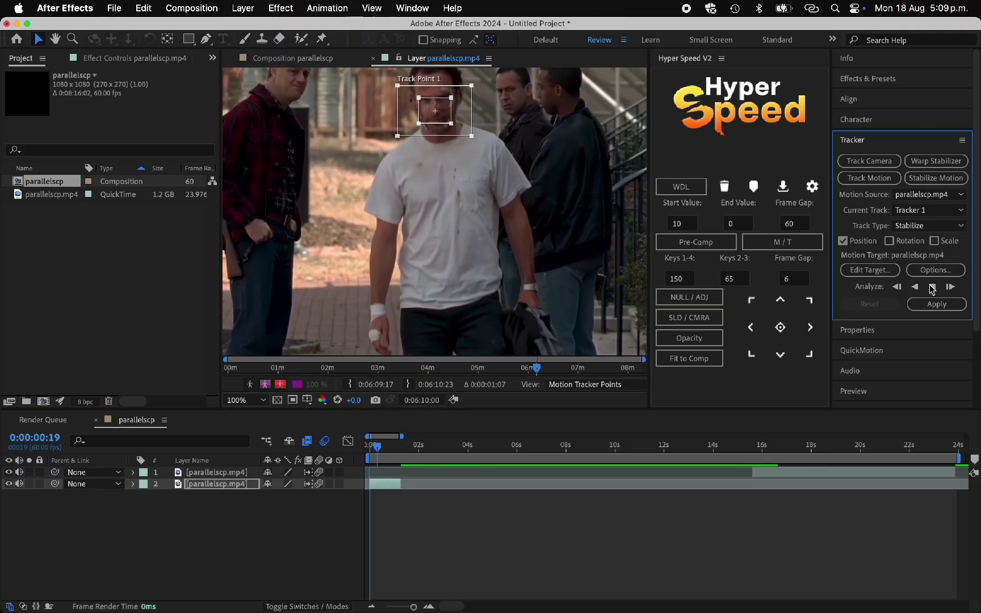
left_click(930, 286)
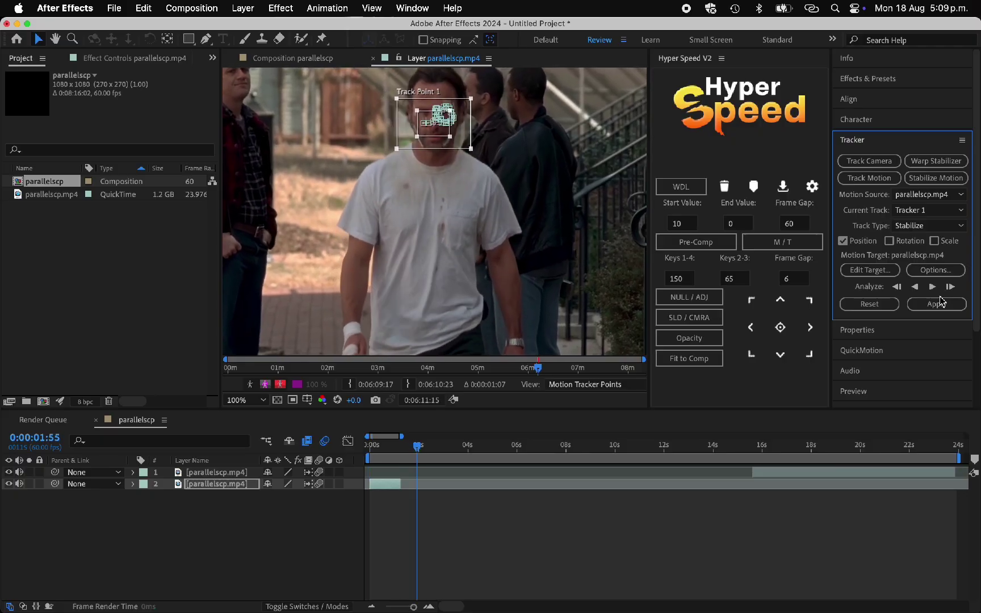
left_click(936, 303)
left_click(534, 311)
left_click(520, 326)
left_click(541, 338)
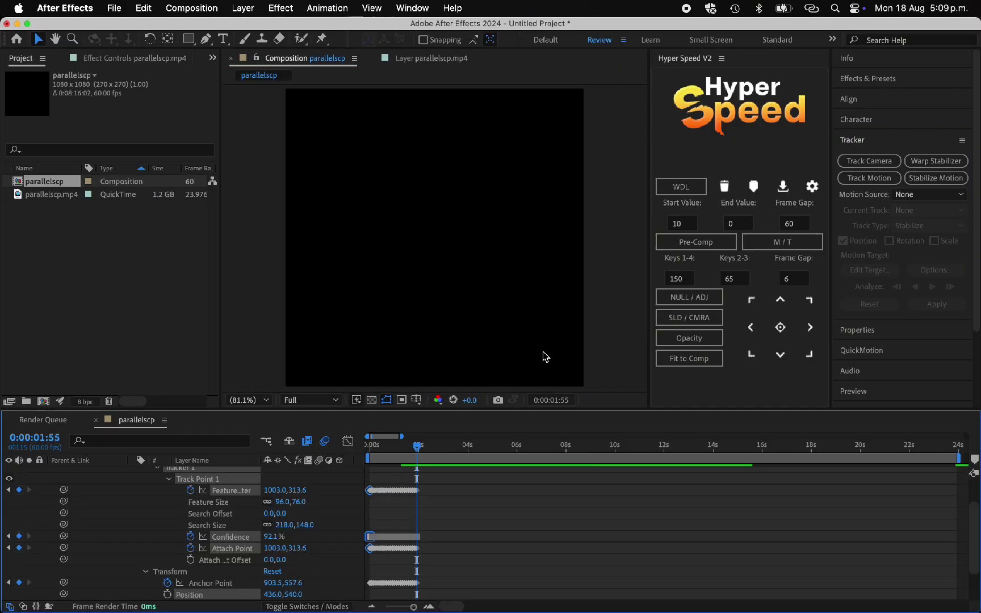
key("u")
key("Home")
key("u")
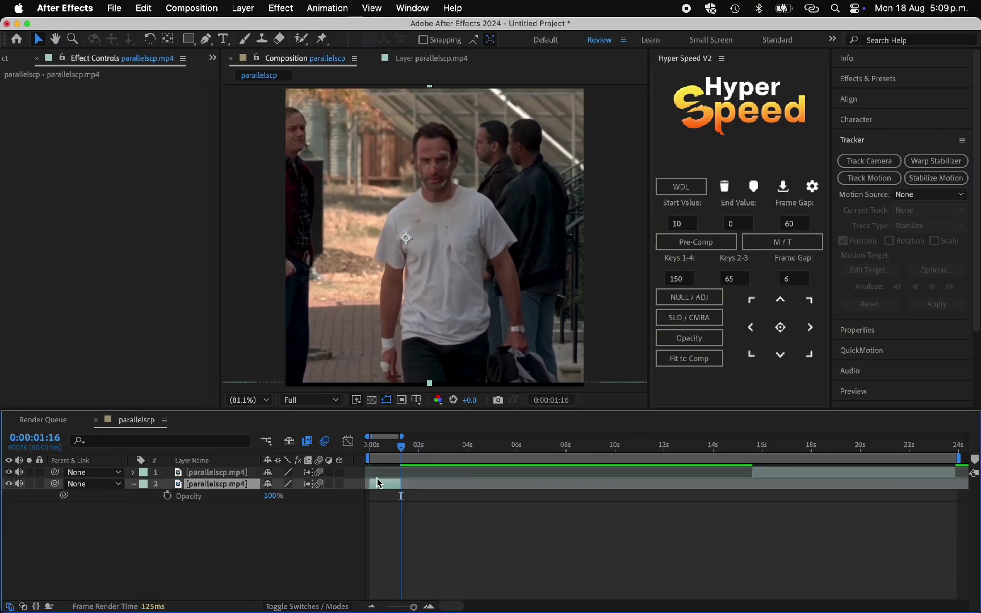
Step: Apply Motion Tile to the stabilized clip with output width and height of 250 and mirrored edges
key("ctrl+space")
type("motion")
key("Down")
key("Return")
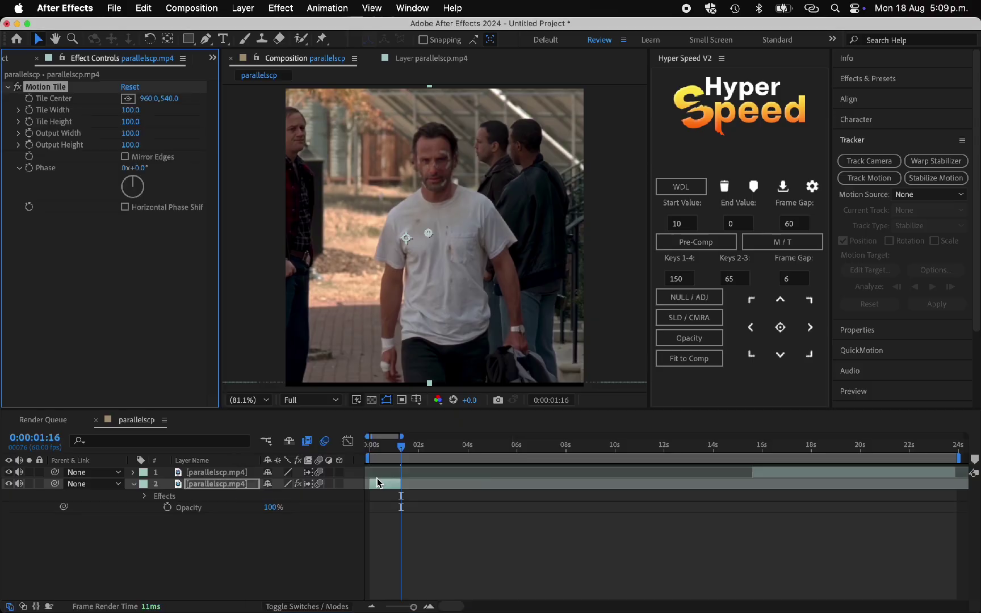
left_click(133, 145)
type("250")
key("Return")
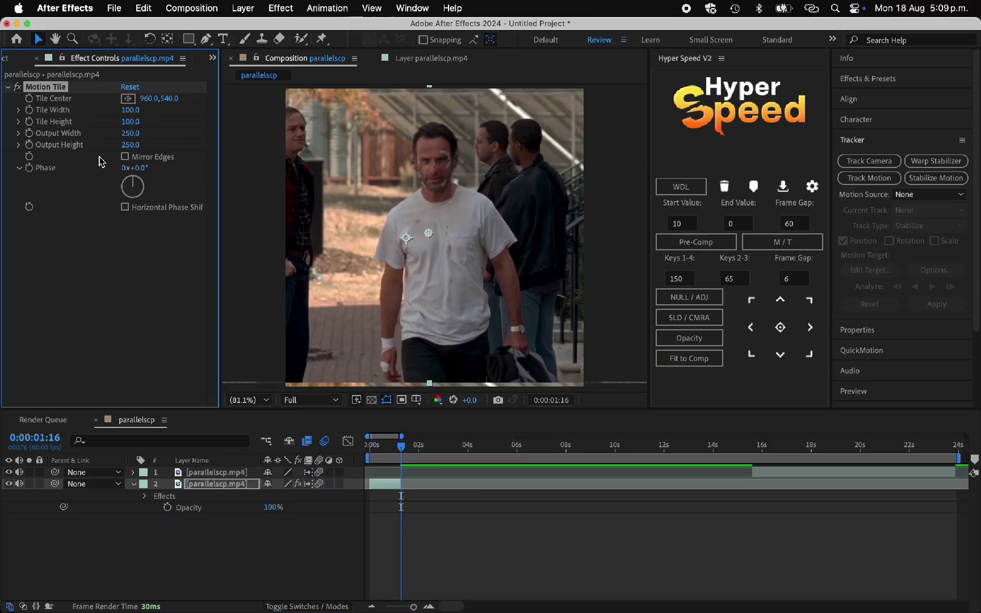
left_click(125, 157)
left_click(8, 87)
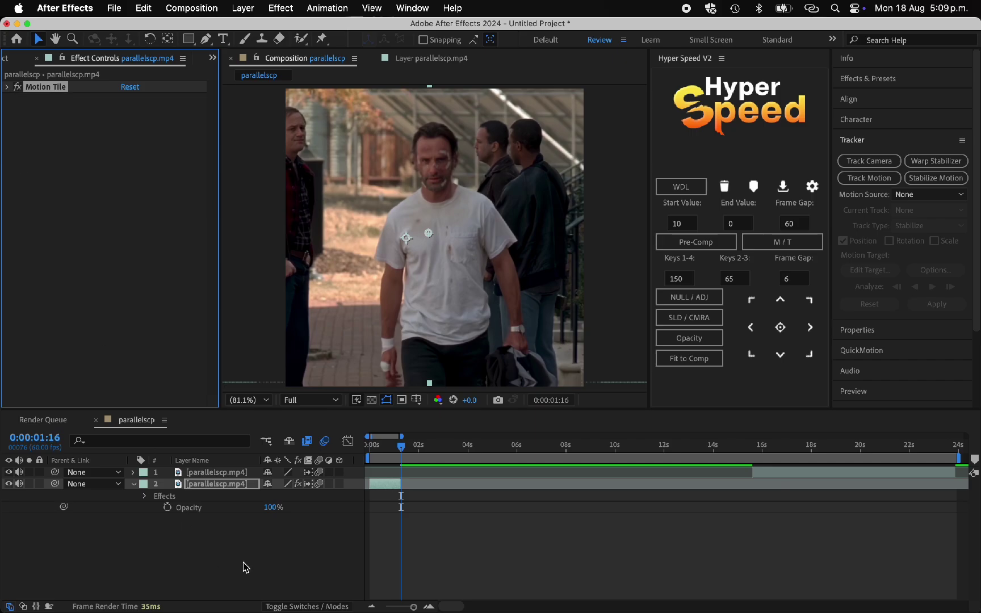
Step: Preview the stabilized first clip from the start of the composition to check its edges
key("u")
key("u")
left_click_drag(401, 446, 340, 463)
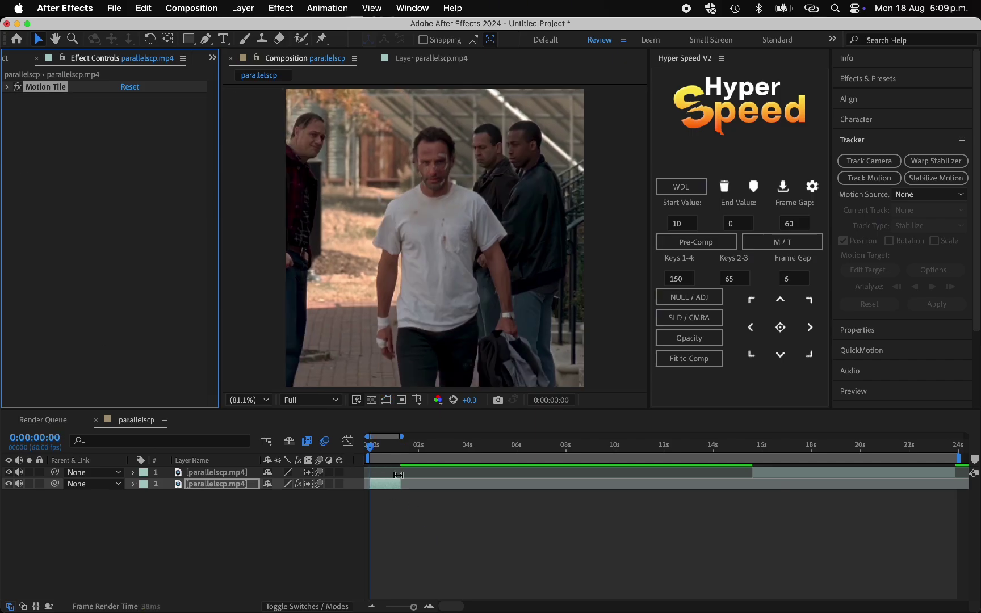
key("space")
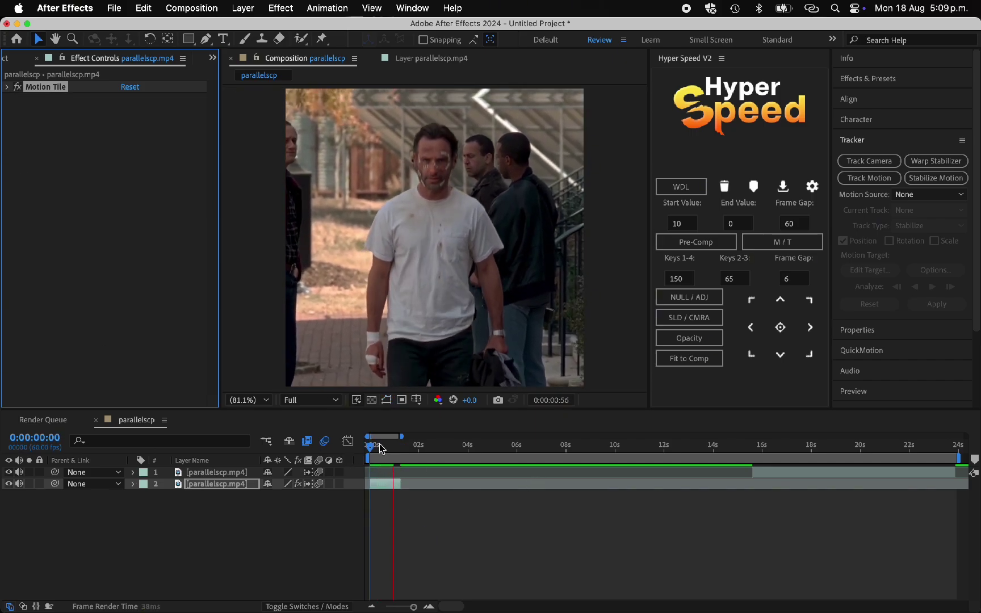
Step: Pre-compose the first clip and apply the "main" Twixtor Pro speed preset to it
left_click(696, 242)
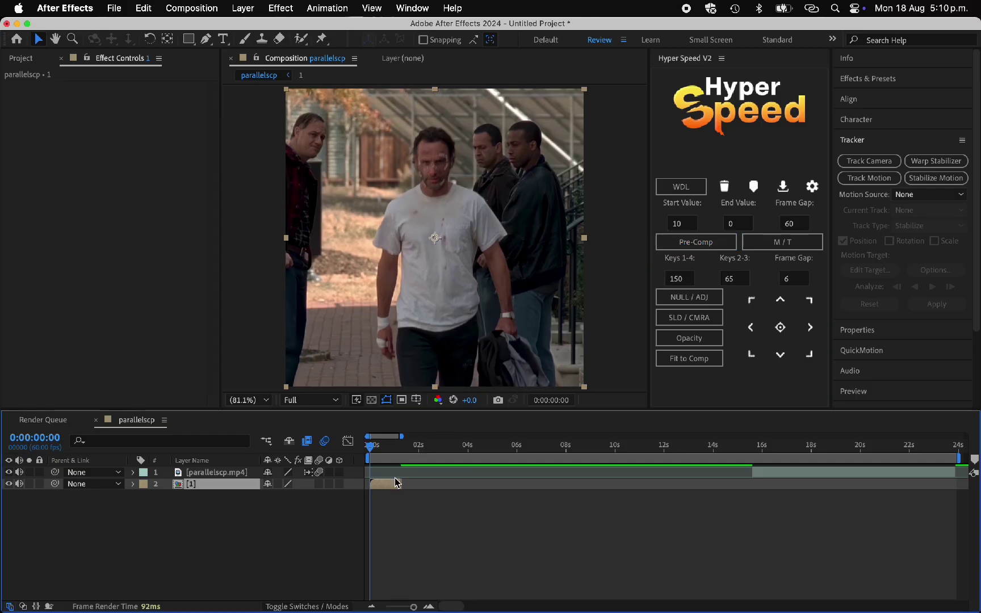
key("ctrl+space")
type("main")
key("Return")
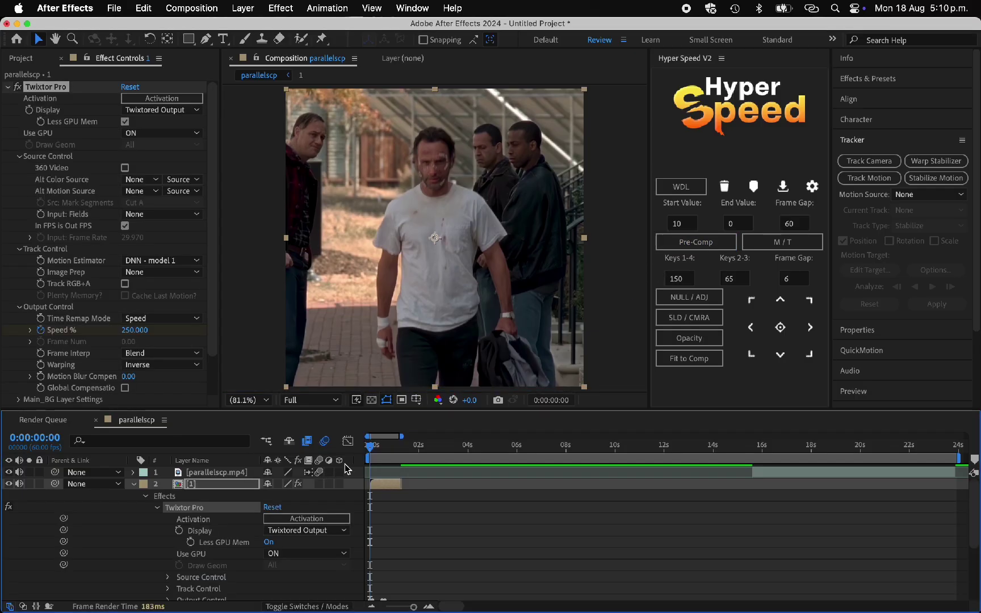
left_click(16, 85)
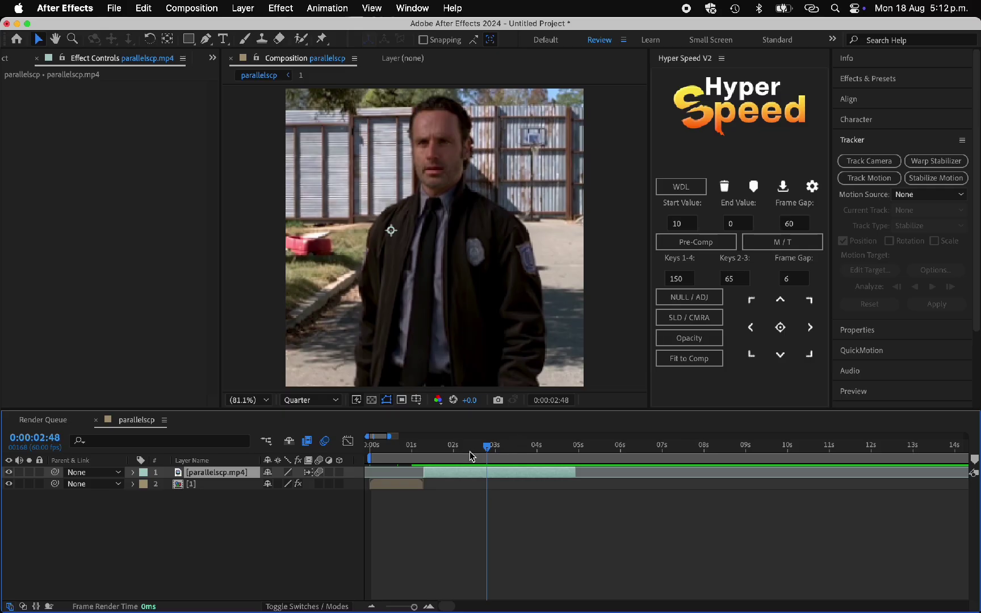
Step: Trim the second clip's end at 0:00:02:34 and place a stabilization track point over the man's face
left_click_drag(467, 455, 477, 446)
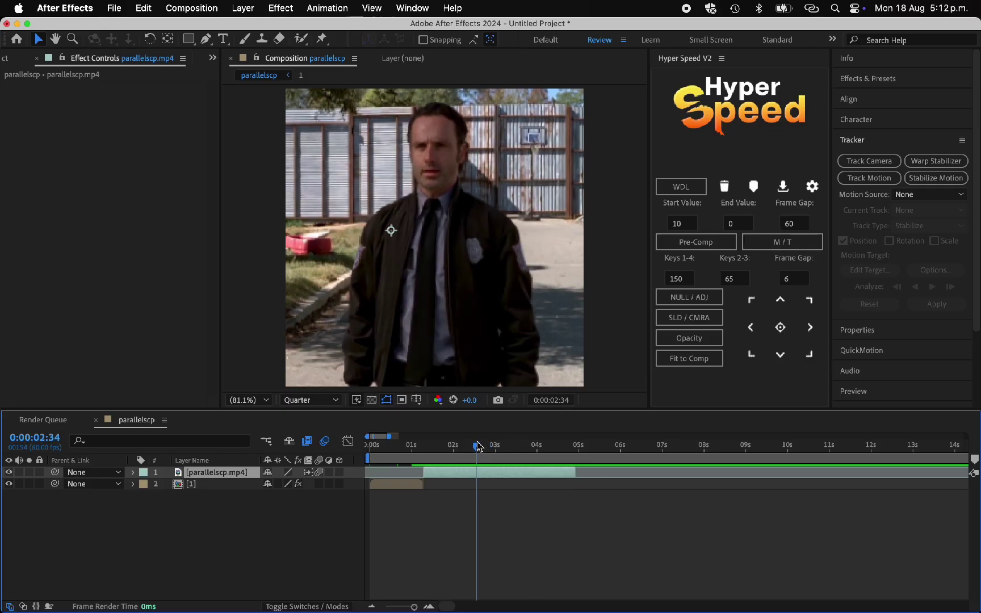
left_click(477, 472)
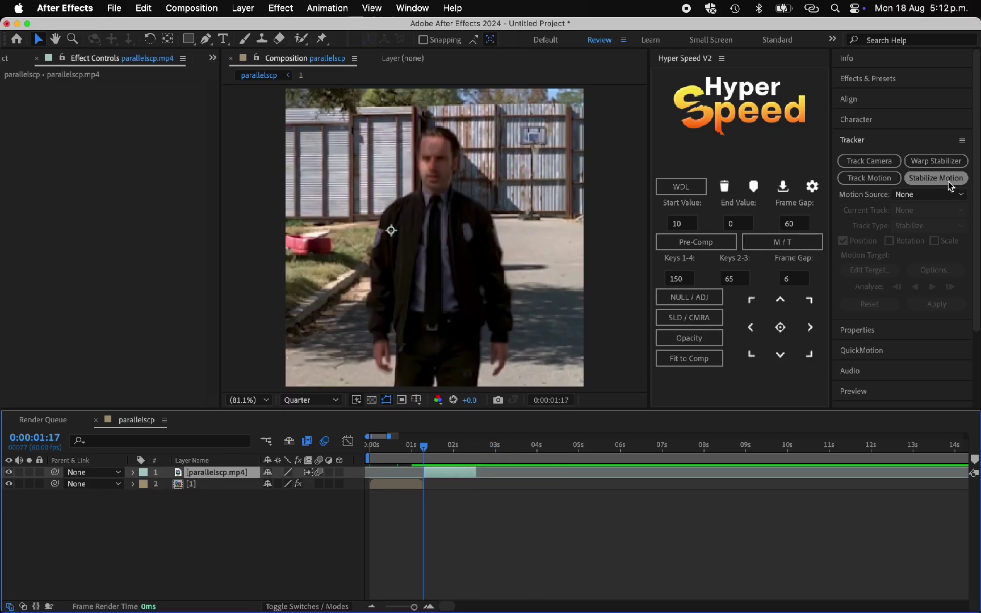
left_click(935, 178)
scroll(513, 207, "up", 2)
left_click_drag(448, 226, 538, 110)
scroll(525, 210, "down", 1)
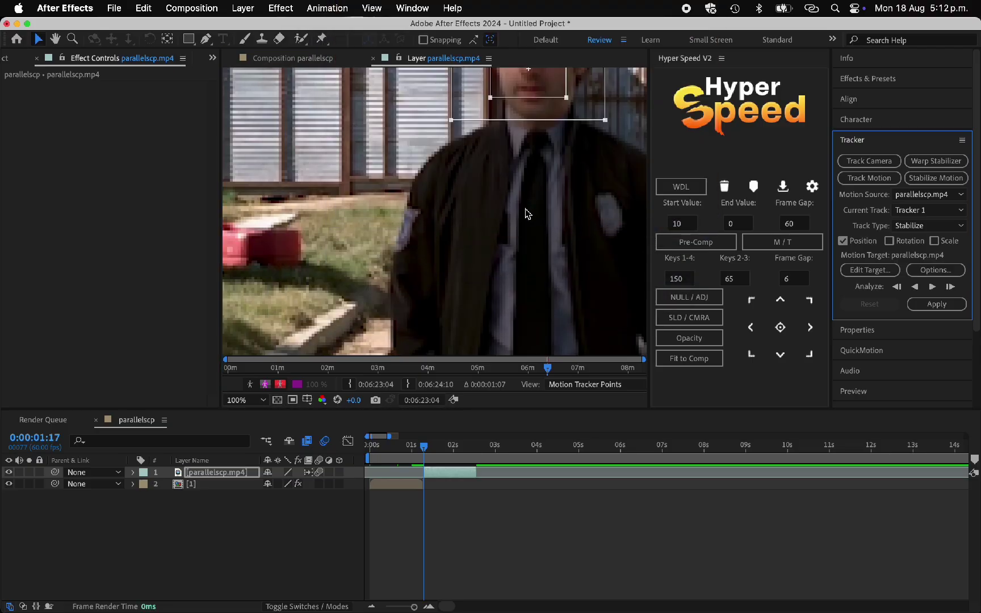
Step: Analyze the second clip's face track forward and apply the stabilization
left_click(929, 287)
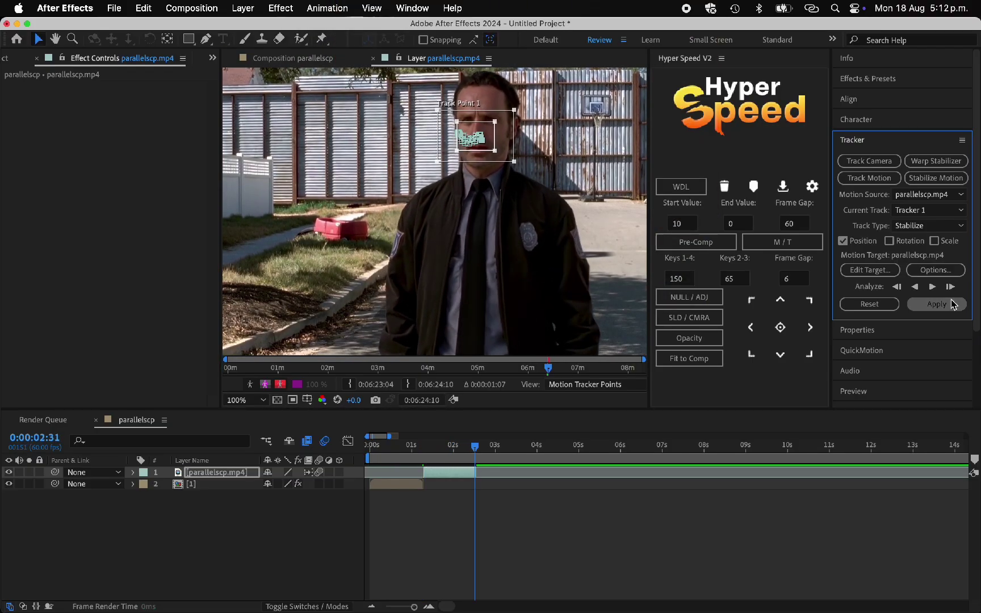
left_click(950, 304)
key("Return")
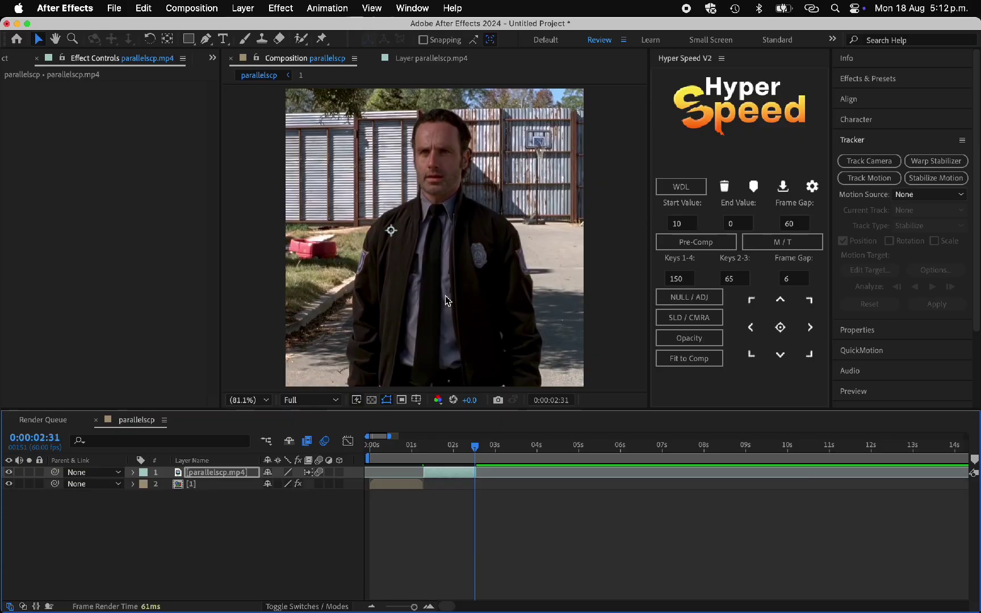
Step: Apply Motion Tile to the second clip with output width and height of 250
left_click(413, 486)
left_click(453, 473)
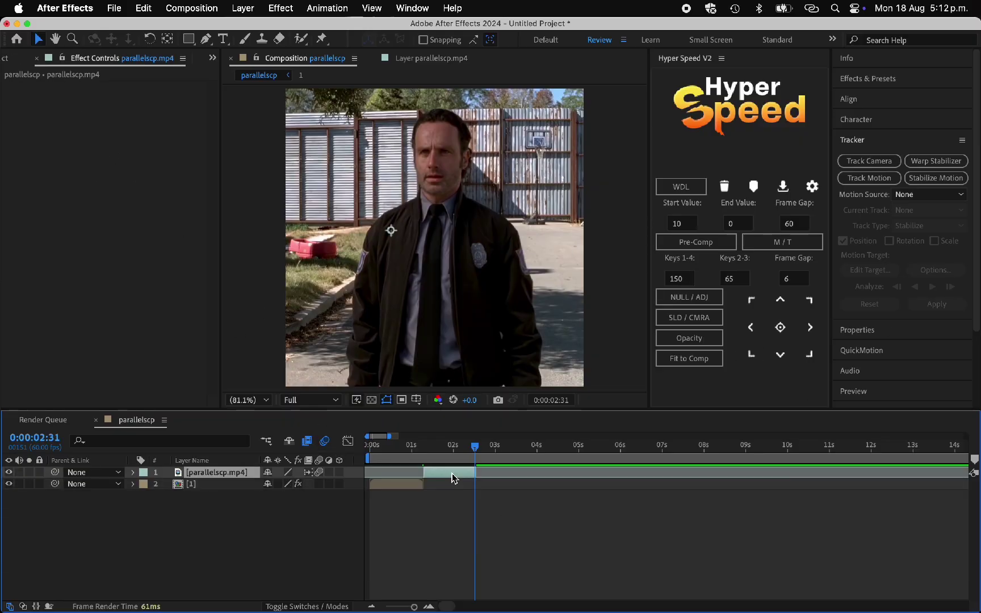
key("i")
key("ctrl+space")
type("motion t")
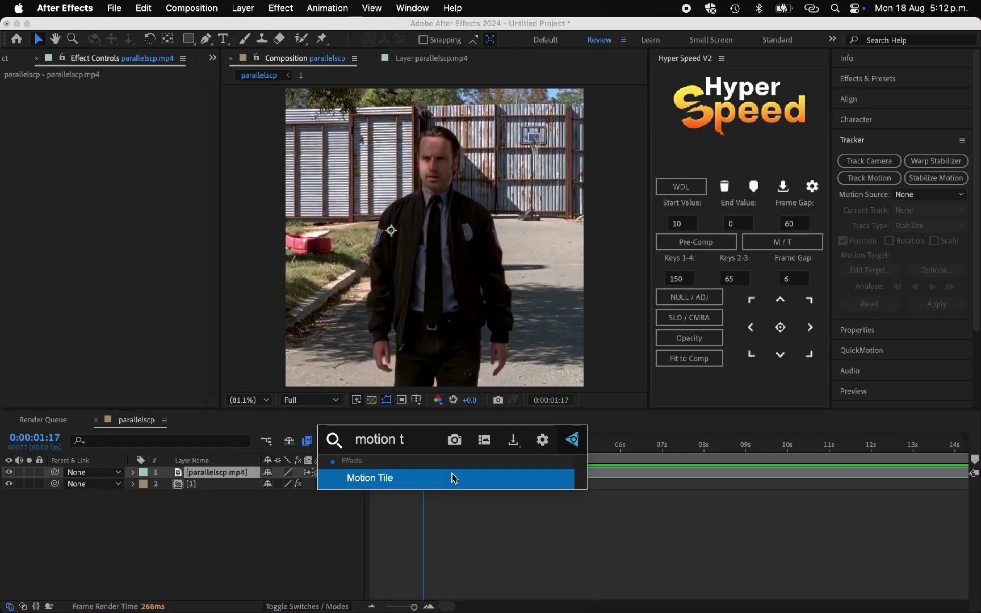
key("Return")
left_click(131, 145)
type("250.0")
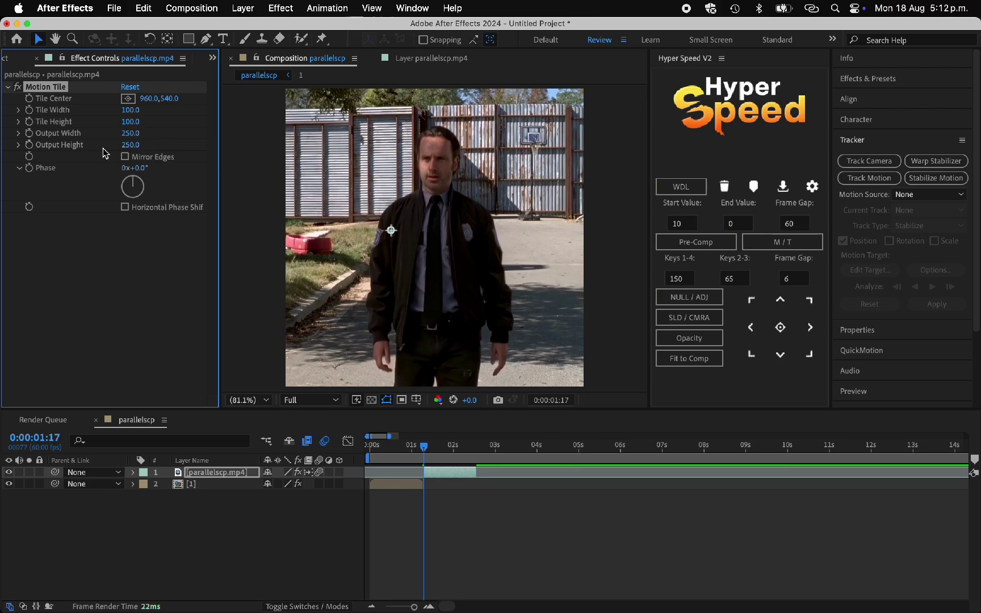
Step: Pre-compose the second clip, apply the "main" Twixtor Pro preset and reveal its speed keyframes
left_click(685, 242)
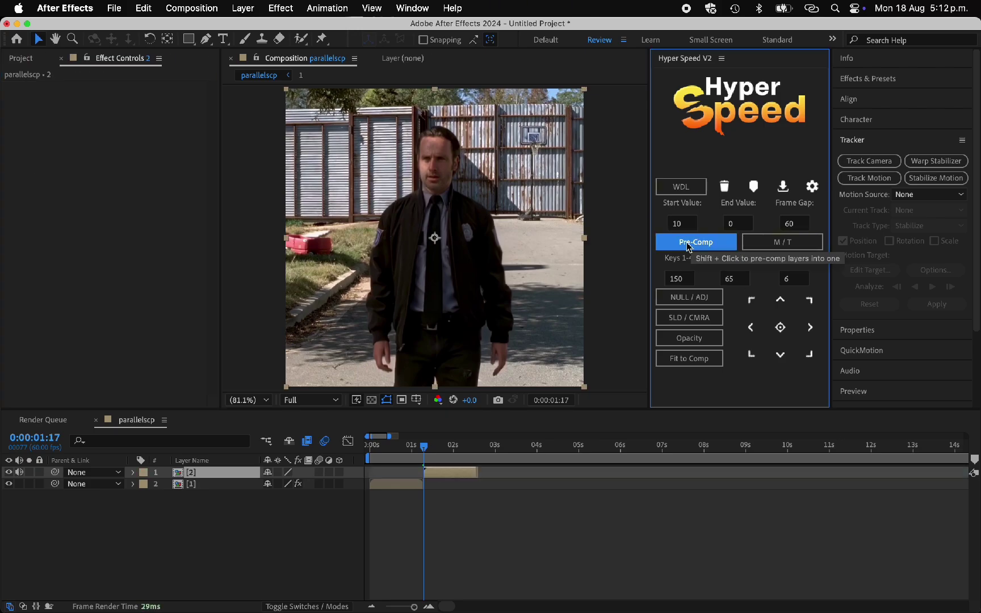
key("ctrl+space")
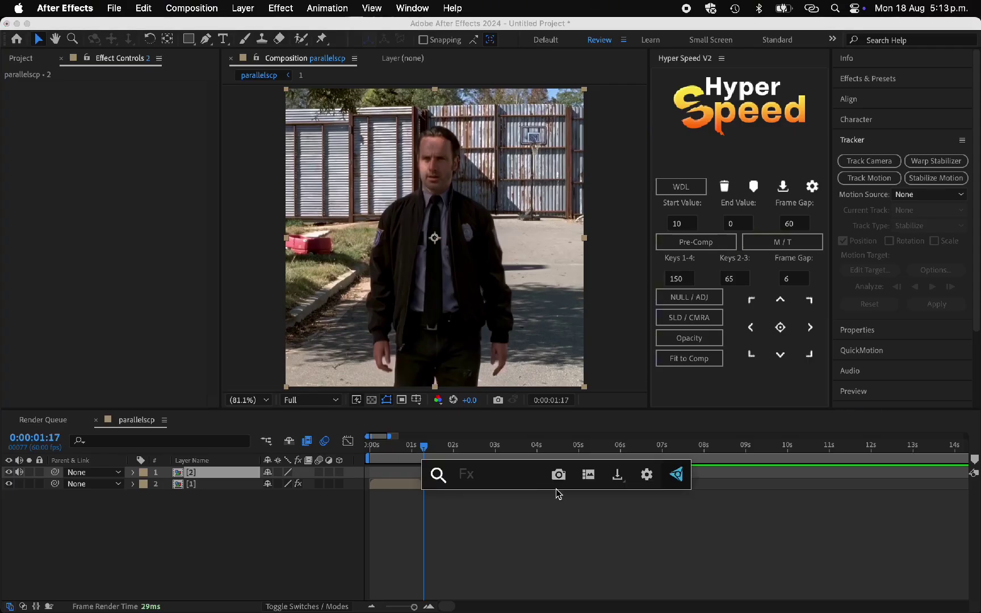
type("main")
key("Return")
key("u")
key("u")
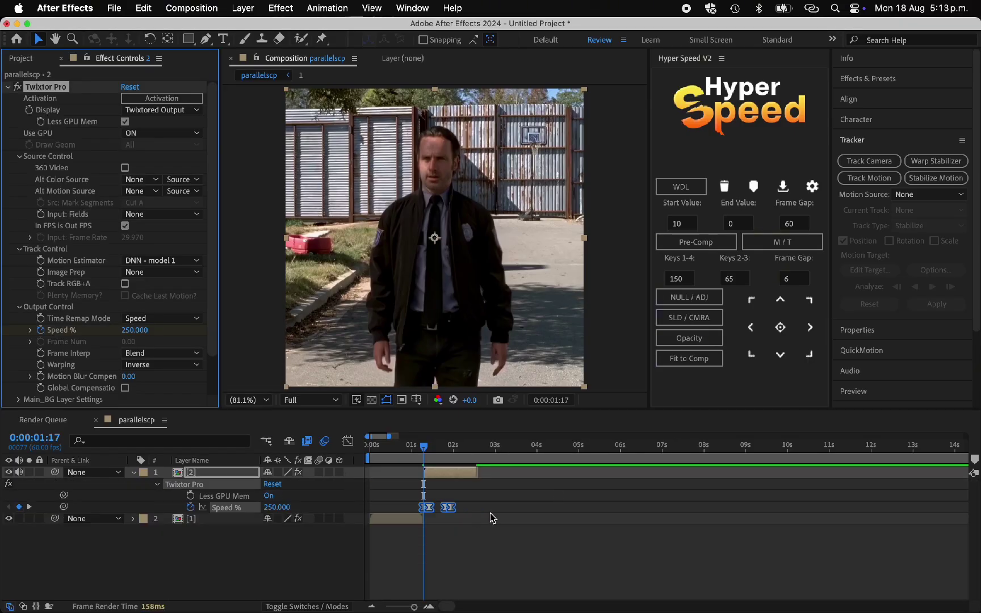
Step: Move the closing Speed % keyframes of the second pre-comp to its end at 0:00:02:33
left_click_drag(390, 436, 377, 436)
left_click_drag(625, 509, 704, 532)
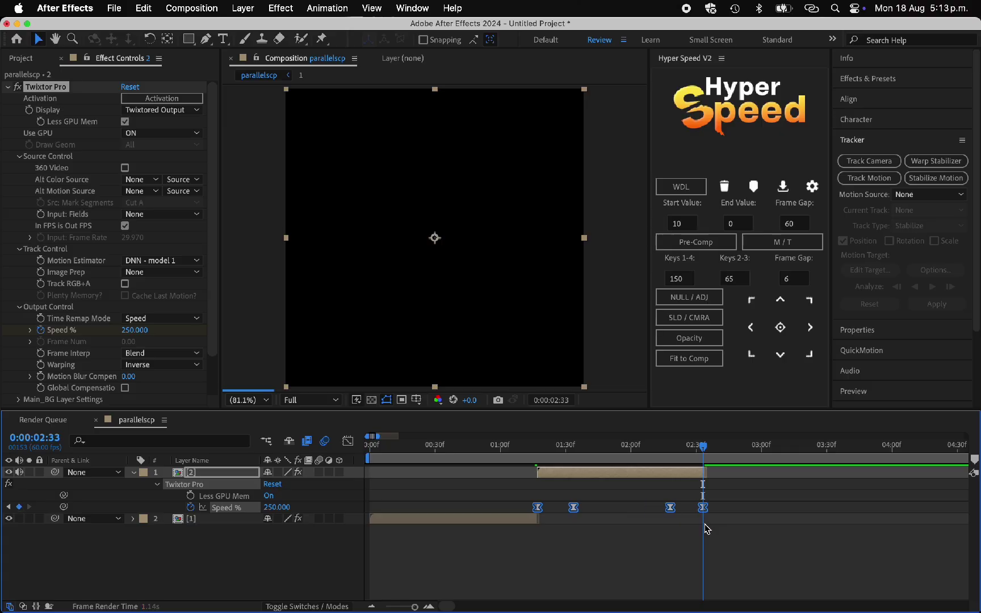
key("u")
Step: Set the preview resolution to Quarter and play both speed-ramped clips from the start
key("space")
left_click(311, 400)
left_click(307, 473)
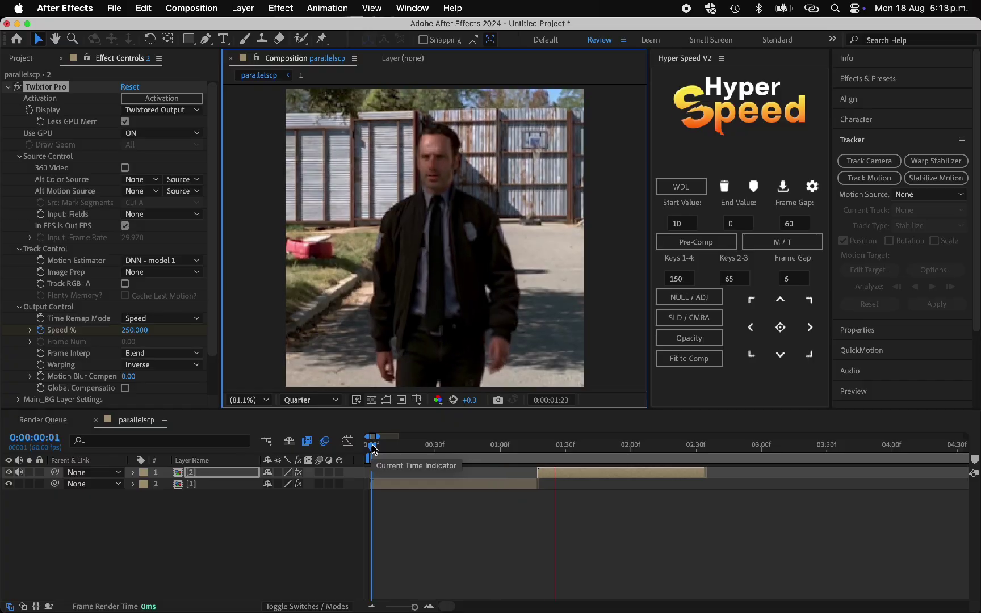
left_click_drag(372, 449, 316, 450)
left_click_drag(397, 448, 356, 480)
key("space")
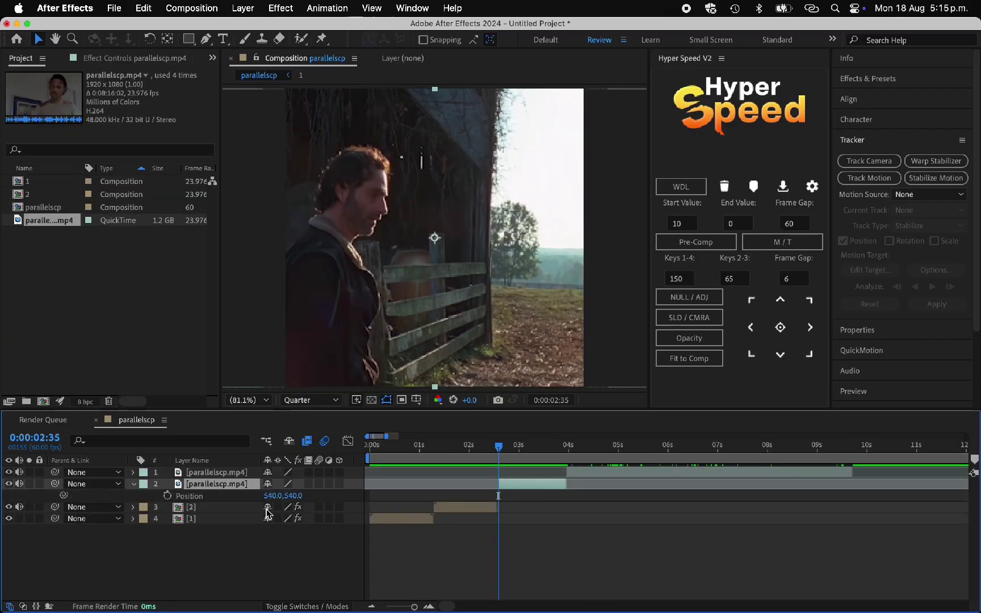
Step: Shift the third clip horizontally to a position of about 840, 540 and preview its framing
left_click_drag(272, 495, 458, 487)
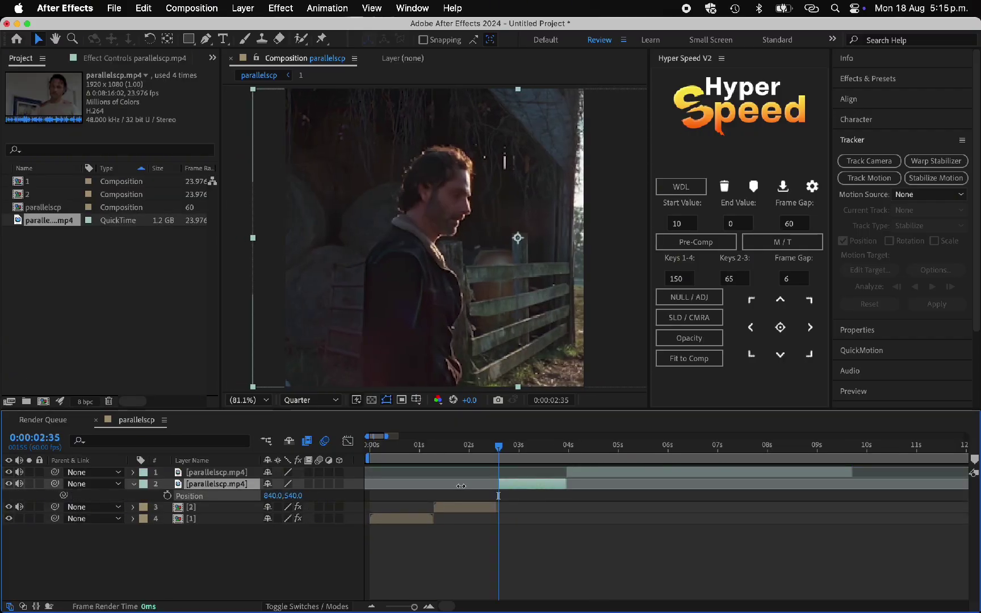
key("p")
key("space")
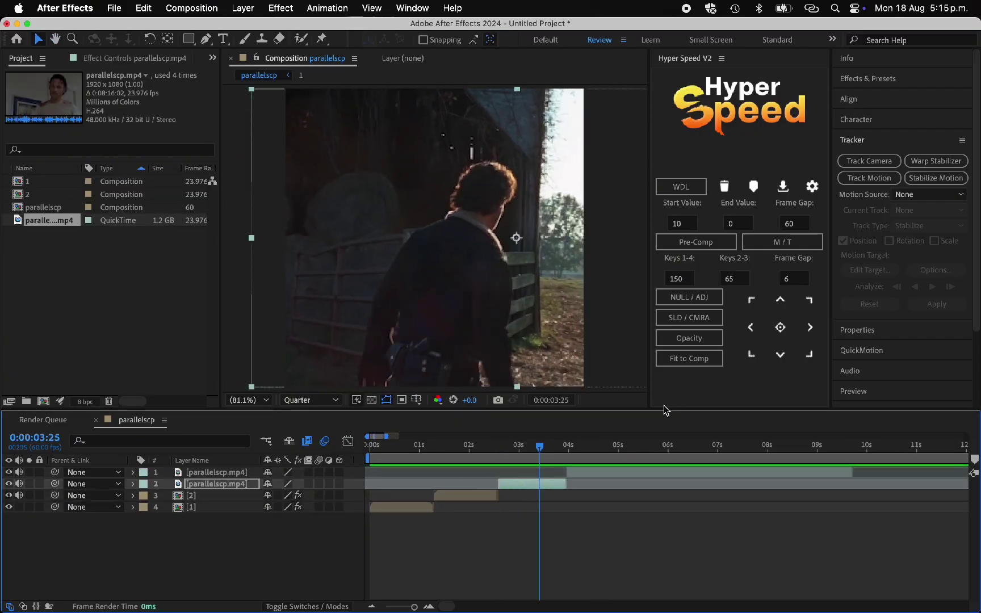
key("space")
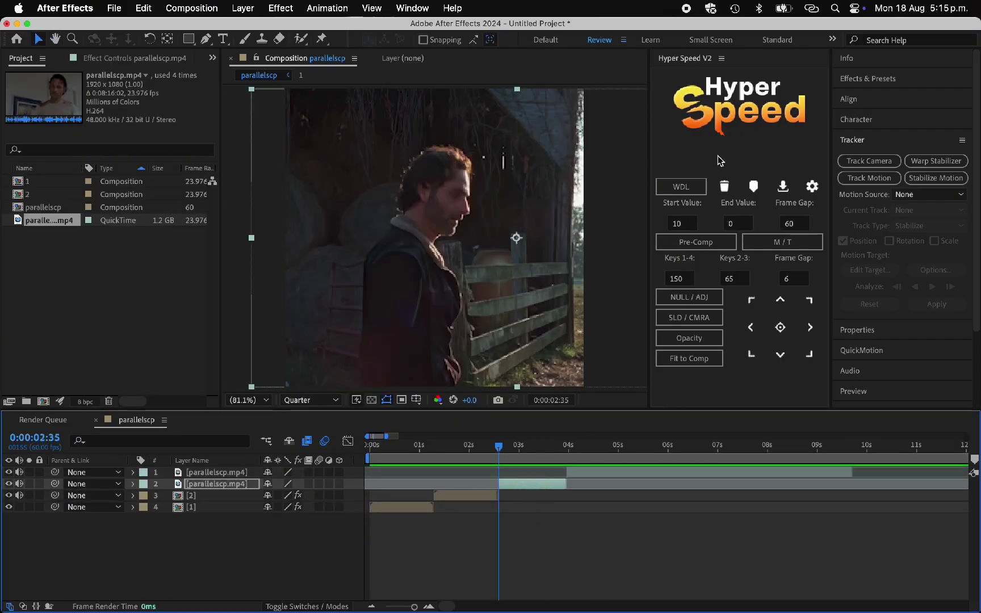
Step: Enable frame blending and motion blur on the two raw clips, and stabilize the third clip's position by tracking the man's head
left_click(309, 484)
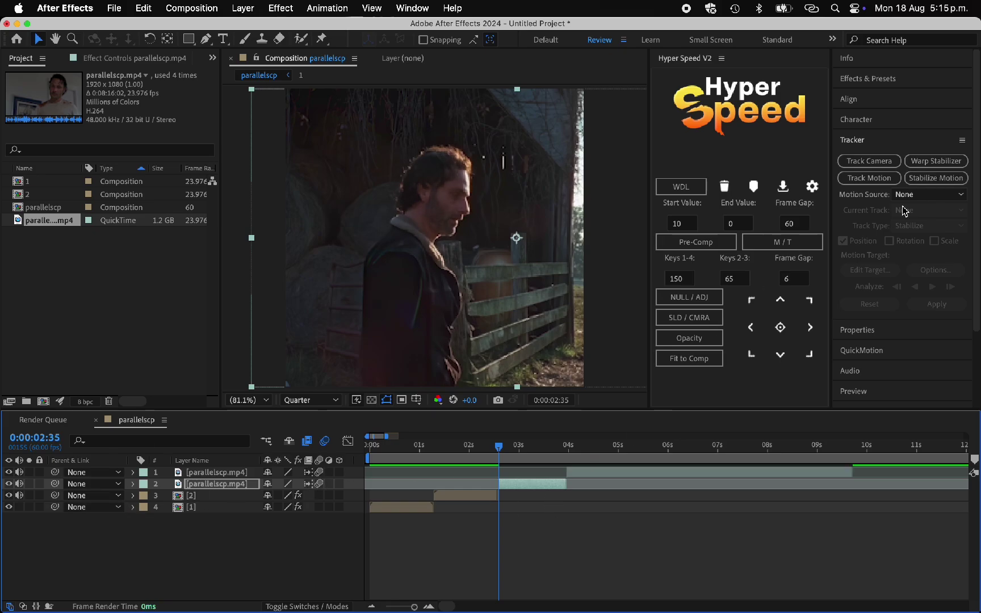
left_click(935, 177)
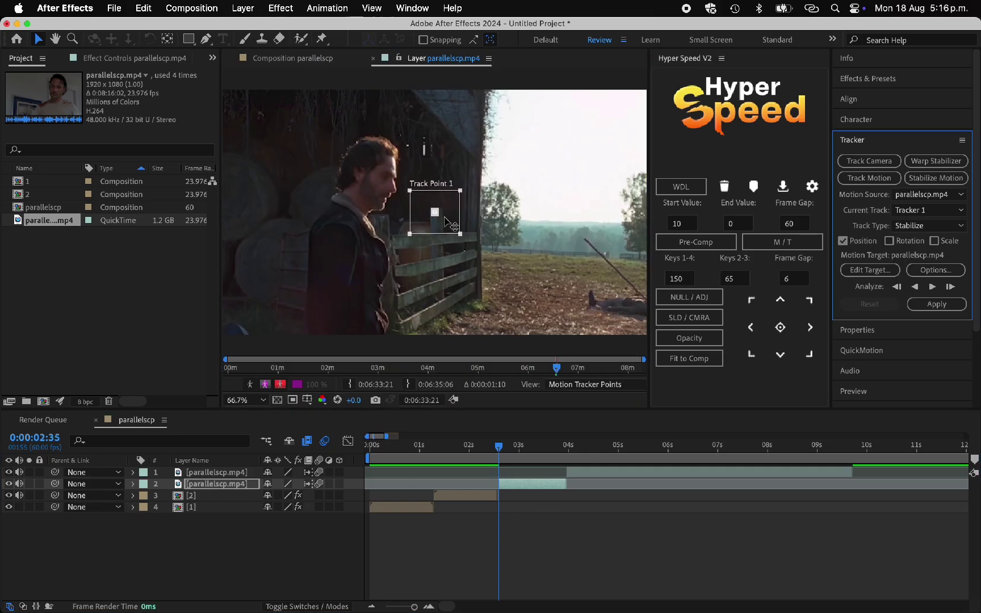
left_click(443, 223)
left_click_drag(451, 229, 379, 172)
left_click(933, 288)
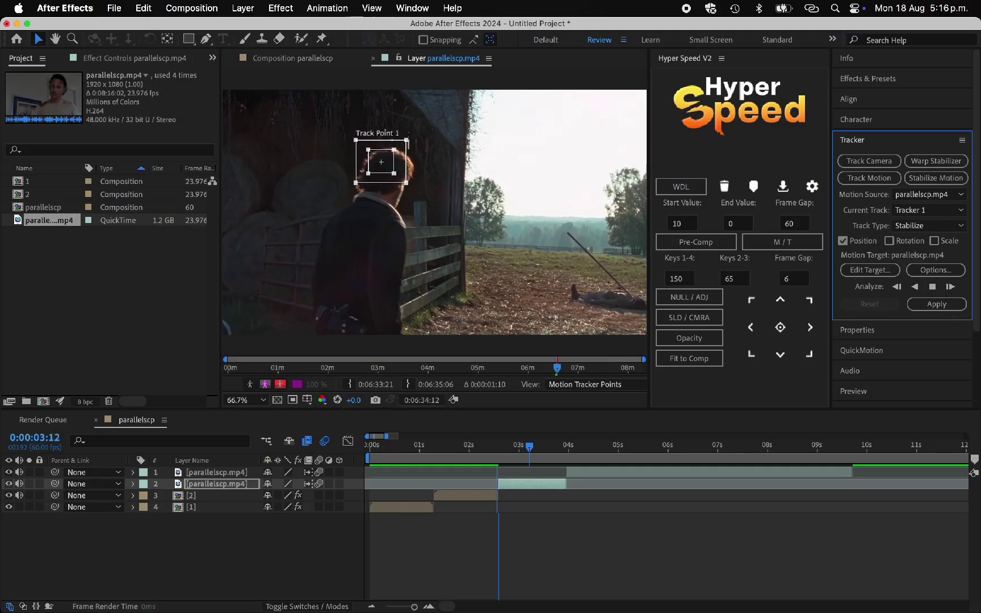
left_click(932, 287)
left_click(502, 517)
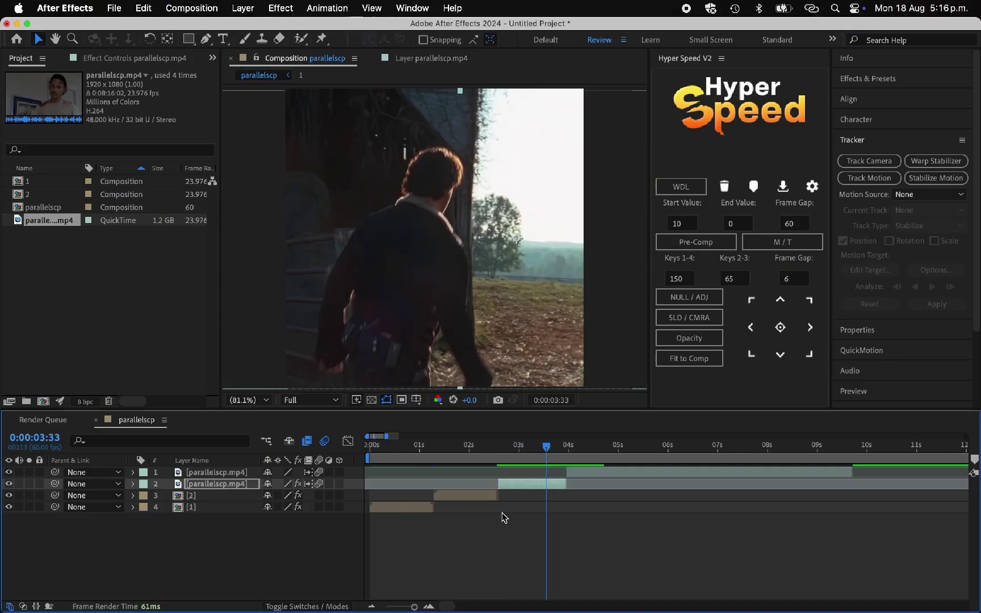
Step: Pre-compose the third clip and apply the "main" Twixtor Pro preset to it
left_click(713, 241)
key("ctrl+space")
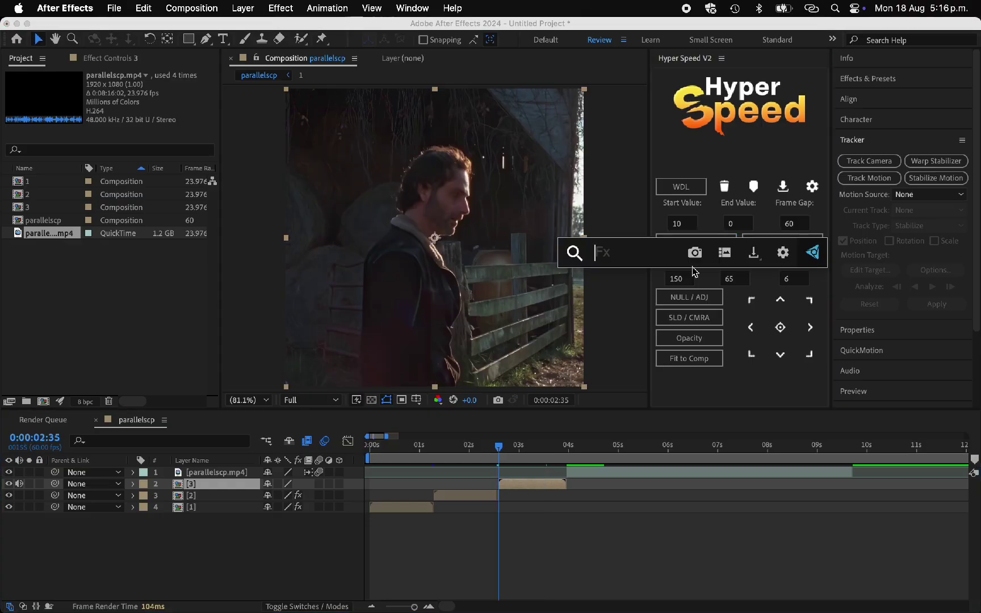
type("main")
key("Return")
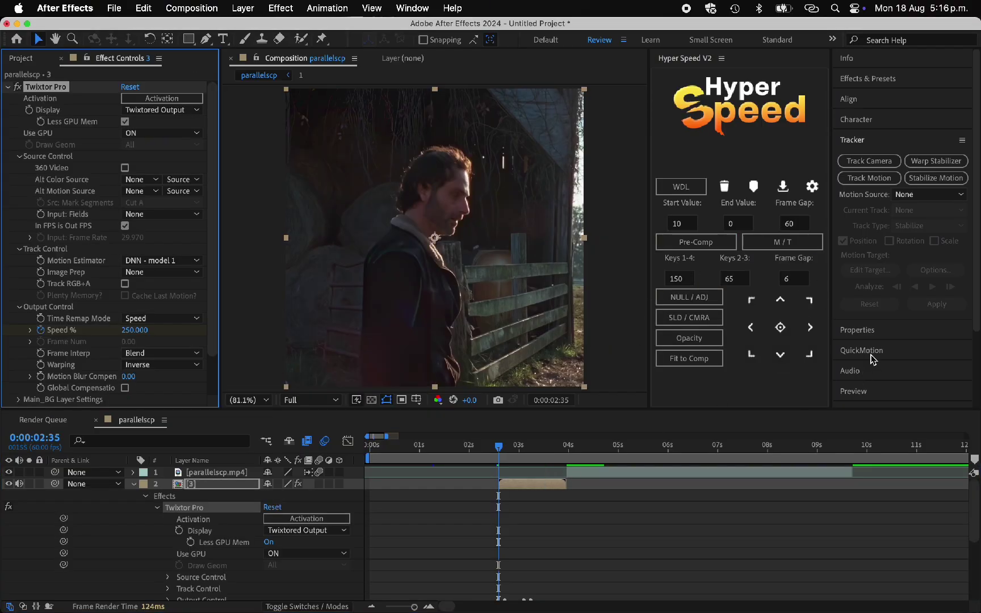
Step: Reveal the third pre-comp's Speed % keyframes and spread them so the last one sits at its end, 0:00:03:57
key("u")
key("u")
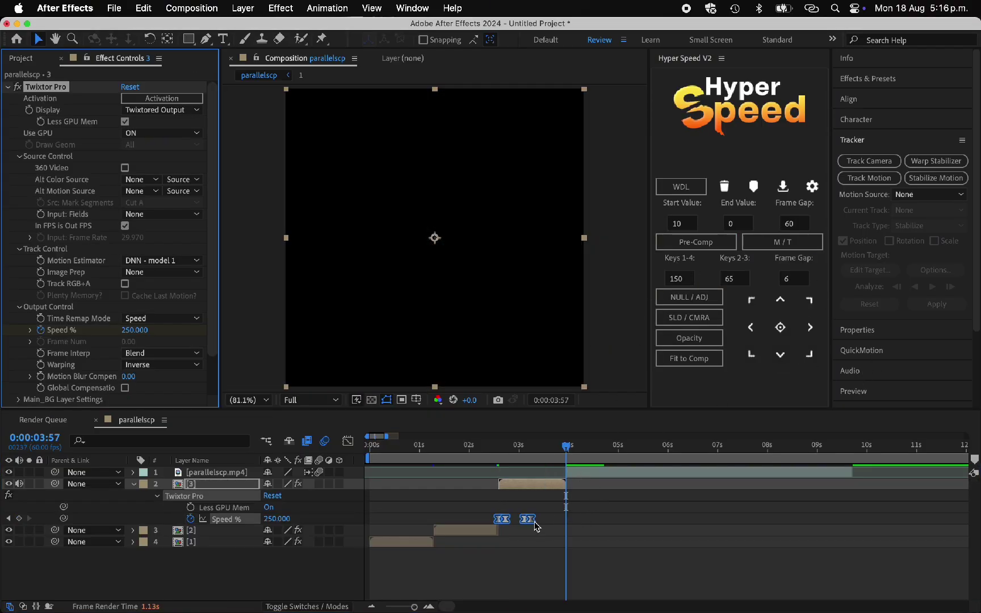
left_click_drag(545, 514, 421, 536)
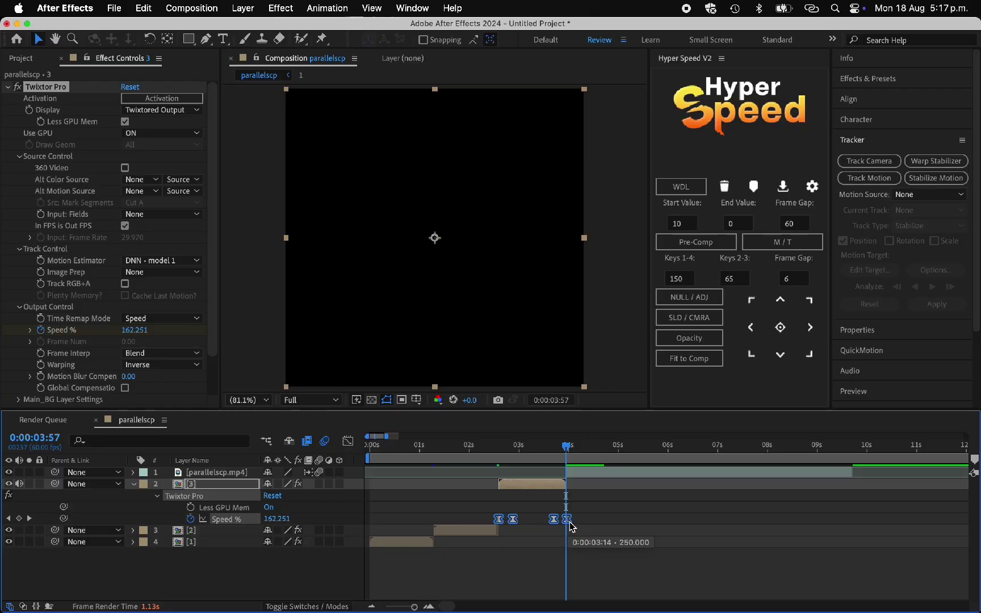
left_click(679, 490)
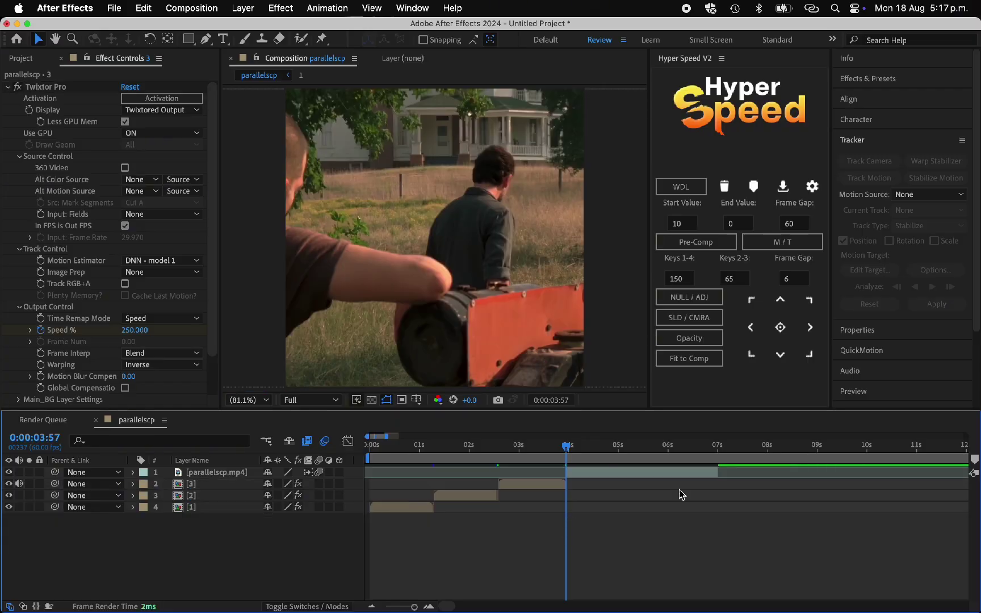
Step: Check the cut at 0:00:03:57, slide the fourth clip slightly earlier and remove its part before the playhead
key("Page_Up")
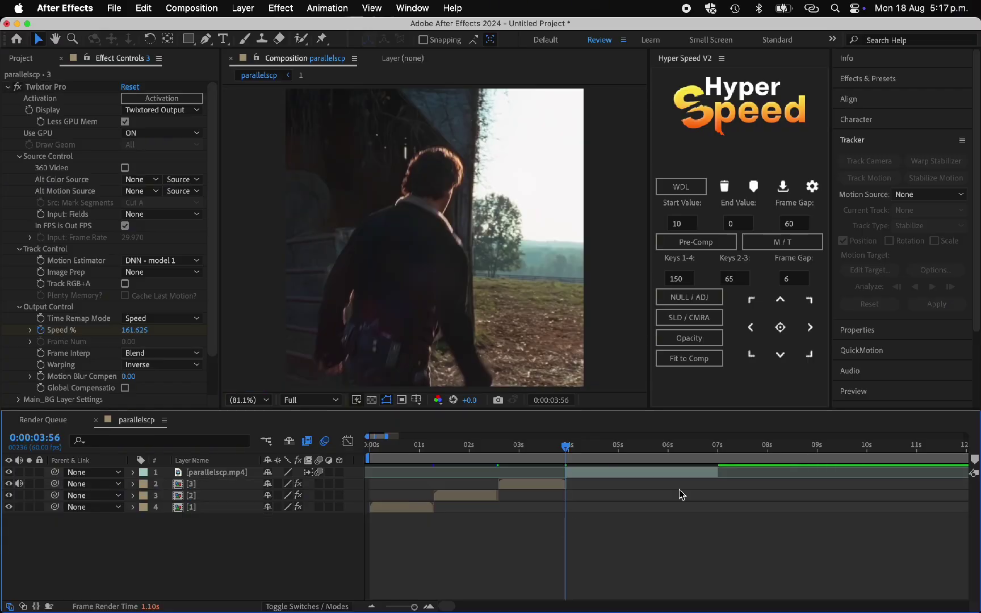
key("Page_Down")
key("Page_Up")
key("Page_Down")
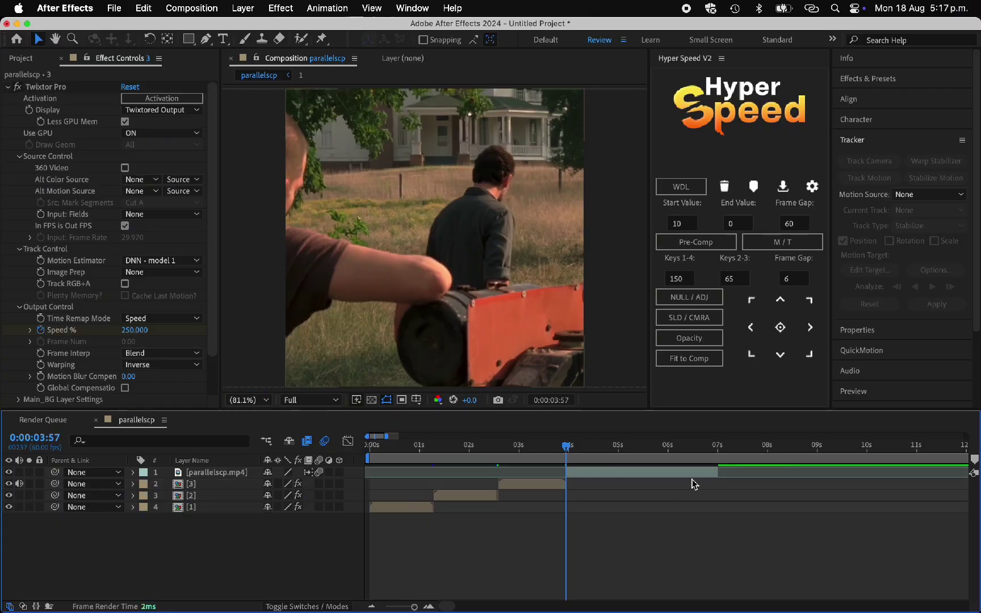
left_click_drag(693, 477, 694, 480)
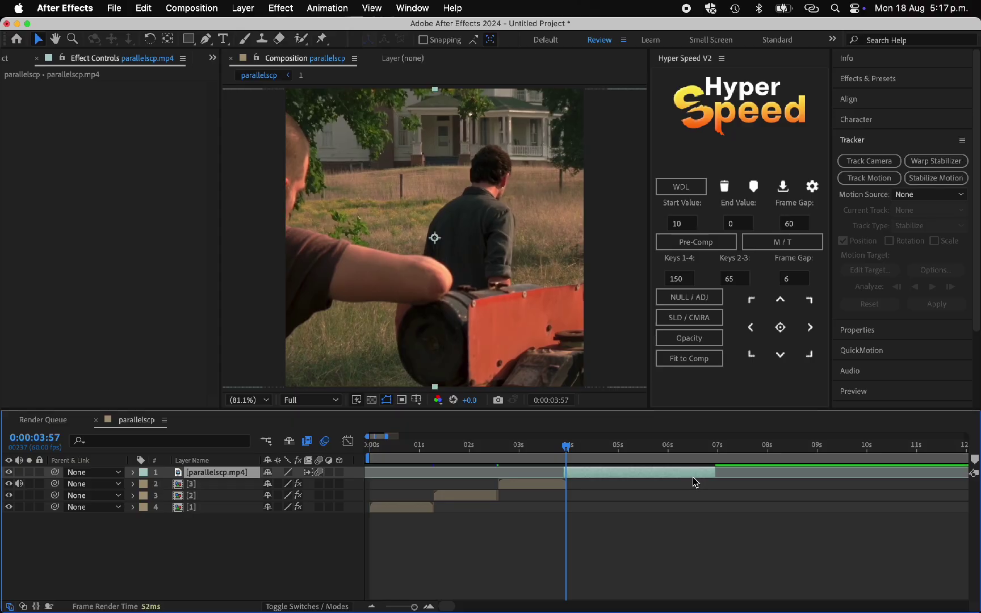
key("super+shift+d")
key("Delete")
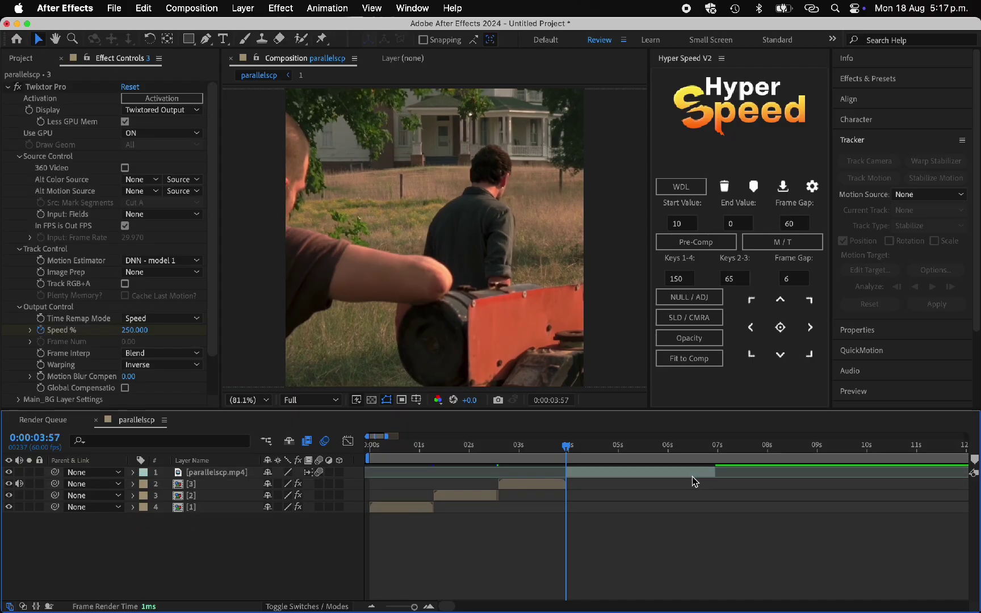
Step: Set the fourth clip's position to 375, 540 to reframe the man walking away
left_click(692, 476)
key("p")
left_click_drag(273, 483, 196, 517)
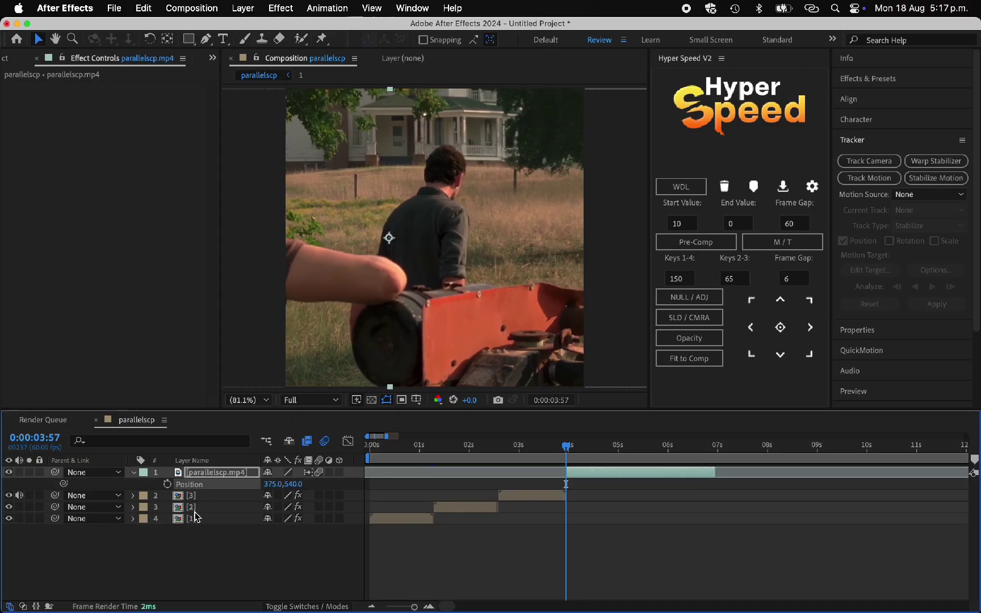
key("p")
Step: Set the preview resolution to Quarter and play the fourth clip from 0:00:03:44
left_click(555, 447)
left_click(309, 400)
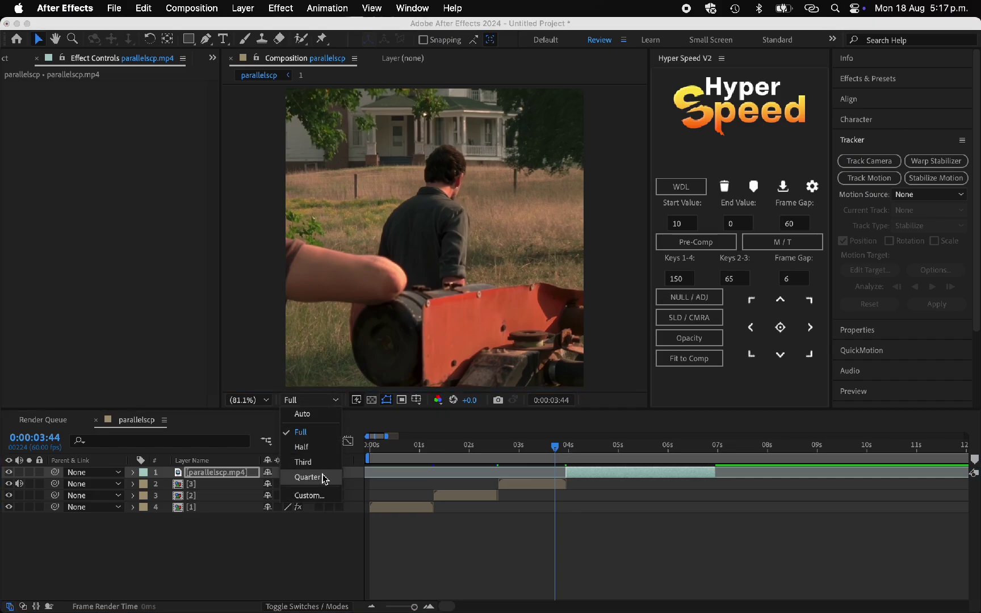
left_click(312, 478)
key("space")
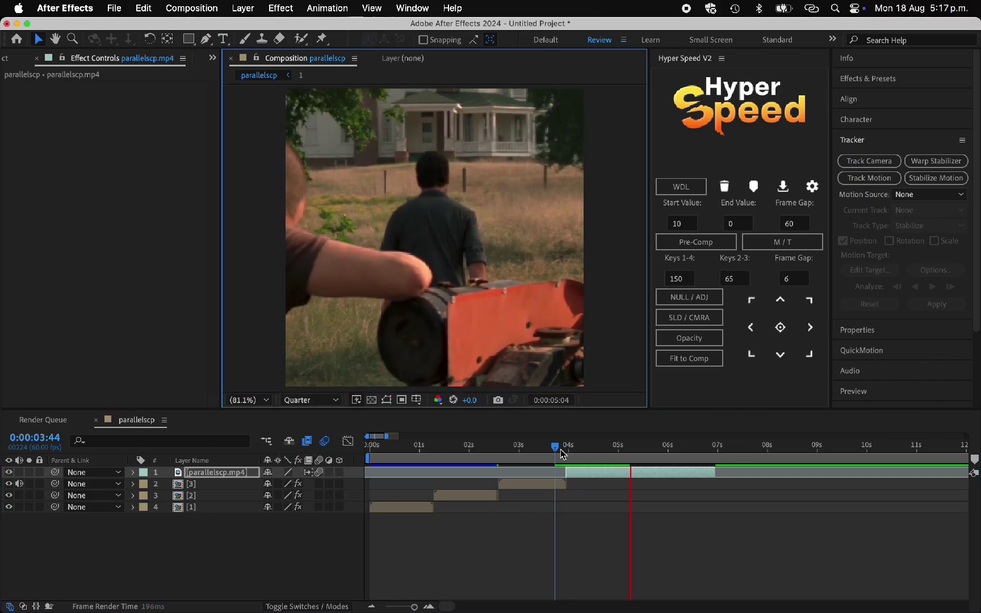
Step: Stabilize the fourth clip's position by tracking the walking man's head and applying the result
left_click(429, 489)
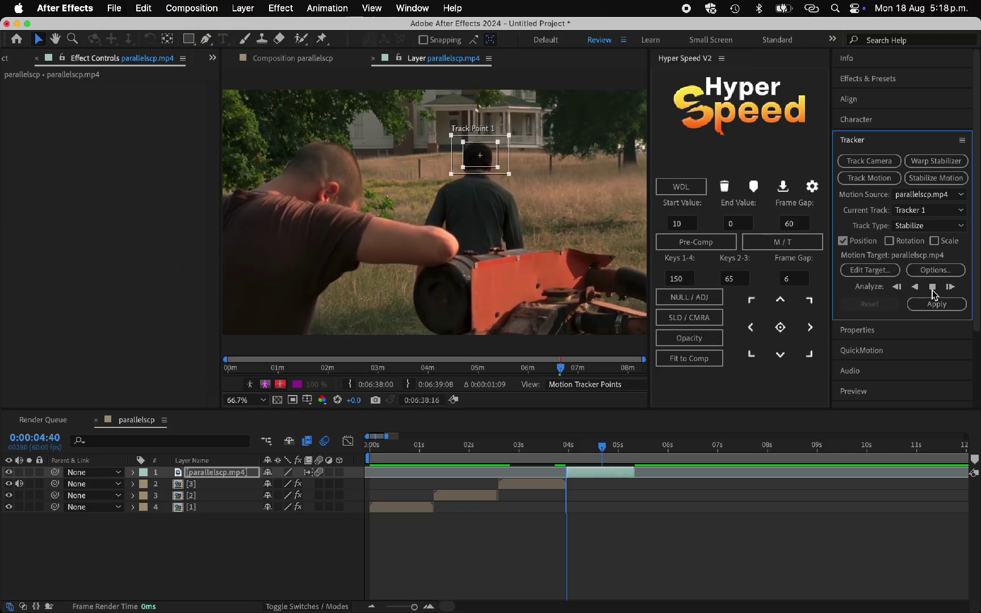
left_click(931, 287)
left_click(937, 304)
key("Return")
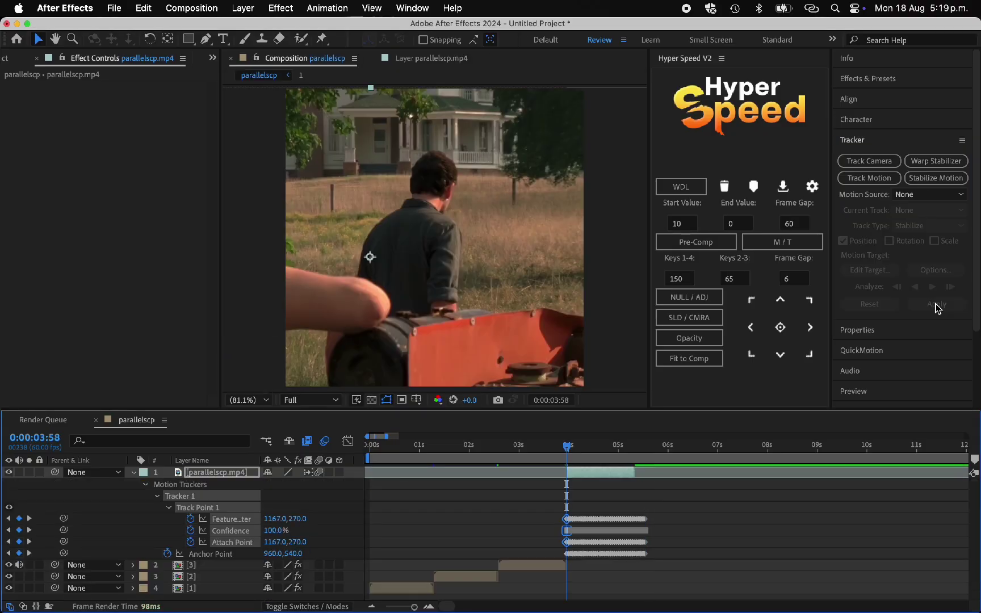
Step: Paste the CC RepeTile effect with 3000 expansion and Unfold tiling onto the fourth clip, and preview it at Quarter resolution
key("u")
key("super+v")
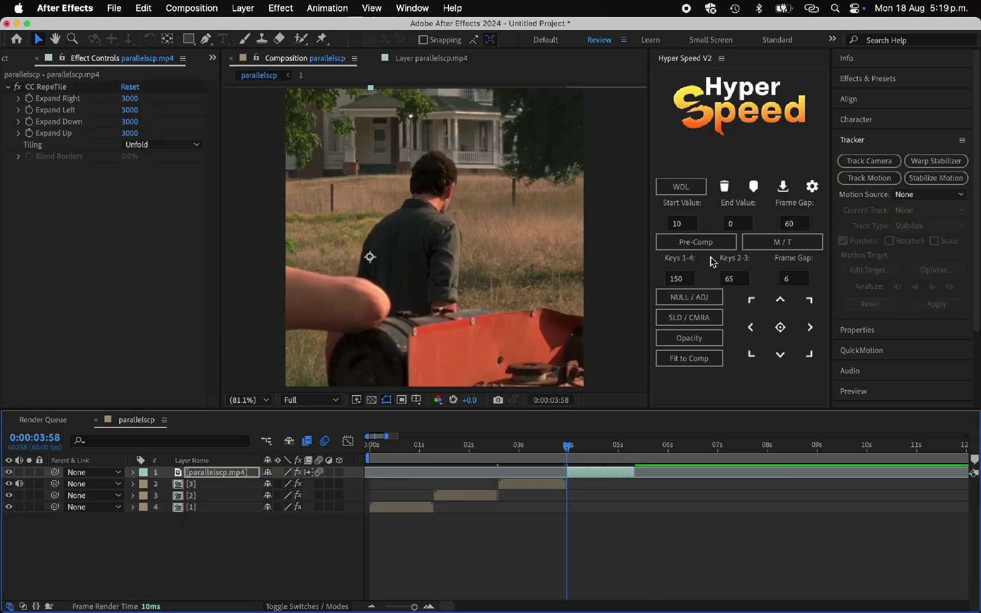
left_click(289, 400)
left_click(314, 481)
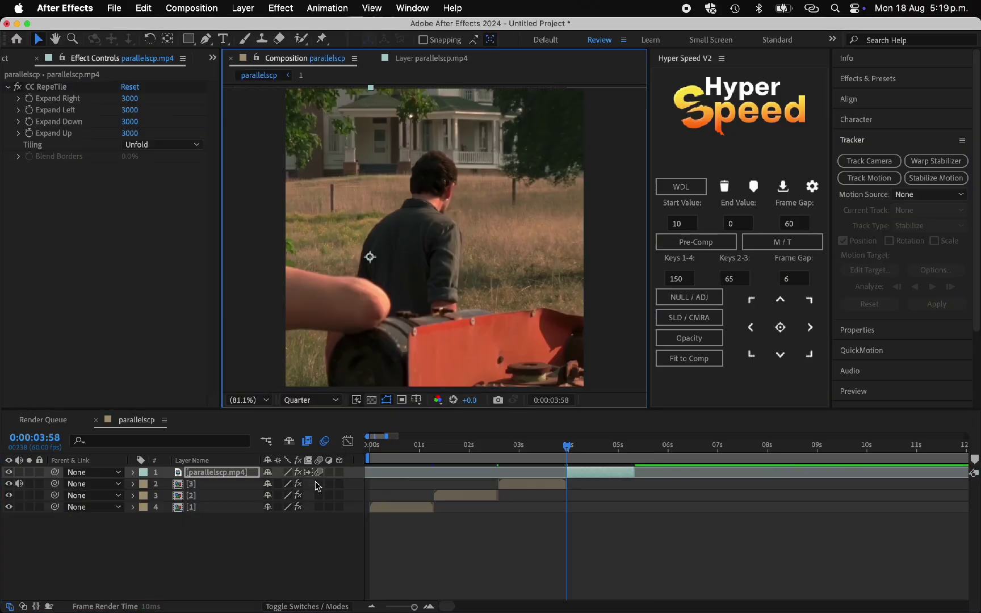
key("space")
Step: Pre-compose the fourth clip and apply the mainparallelstwix Twixtor preset to it
left_click(695, 241)
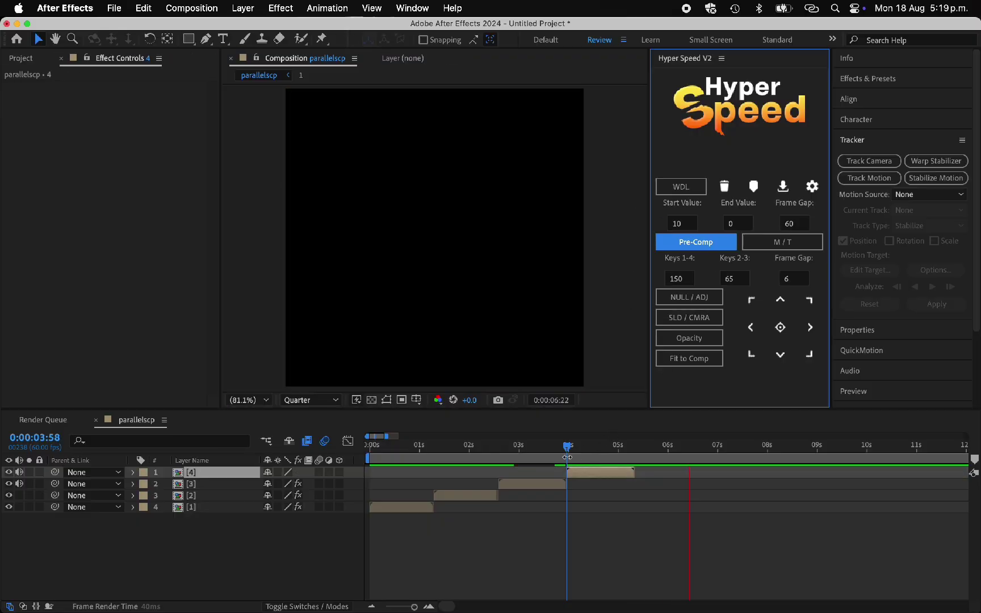
key("ctrl+space")
type("main")
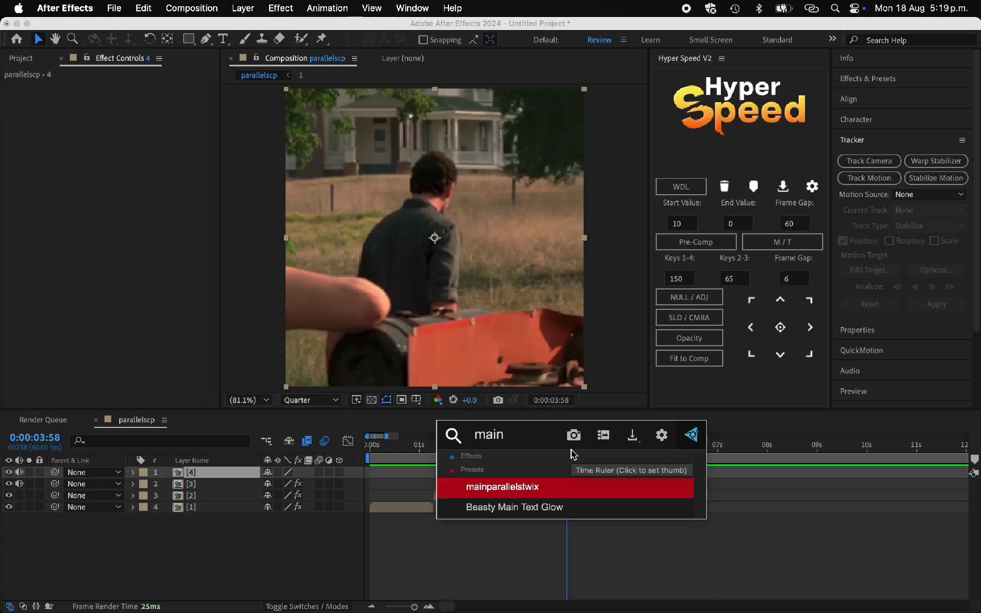
key("Return")
Step: Reveal the fourth pre-comp's Speed % keyframes and spread them so the last one sits at its end, 0:00:05:19
key("u")
key("u")
key("o")
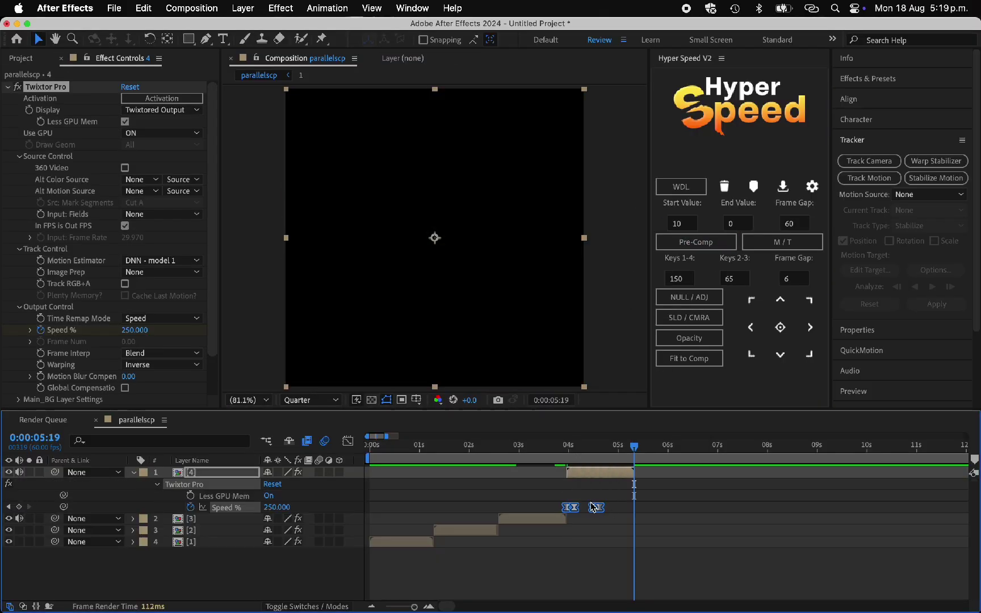
left_click_drag(603, 509, 638, 529)
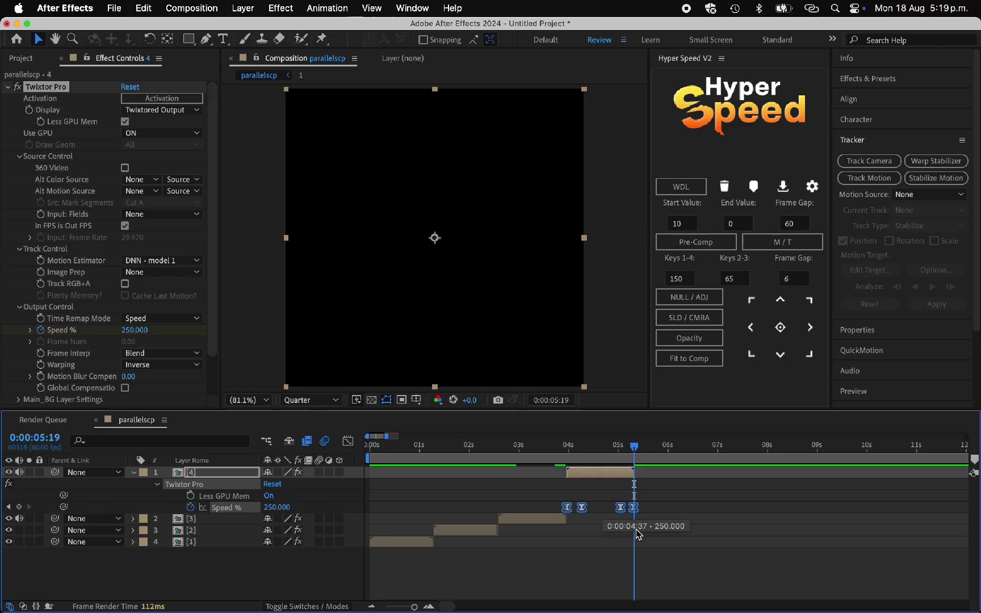
Step: Play the speed-ramped third and fourth pre-comps from 0:00:02:49
left_click_drag(569, 447, 510, 471)
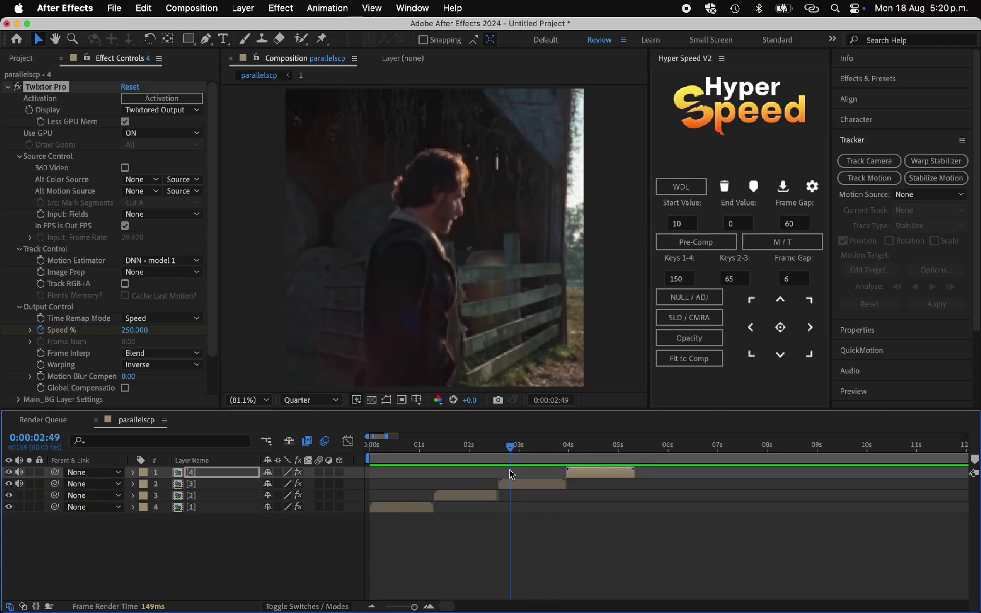
key("space")
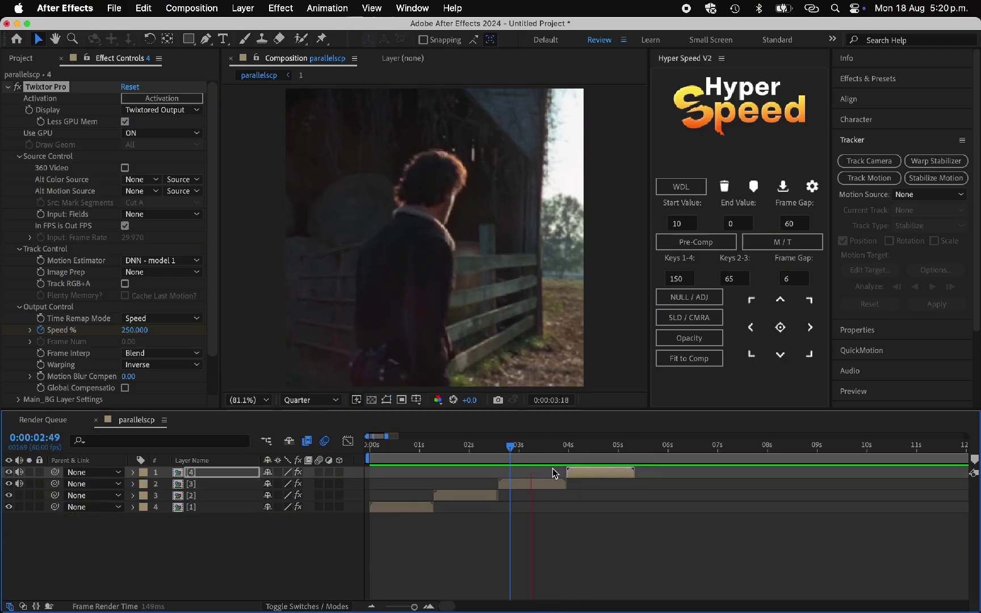
key("space")
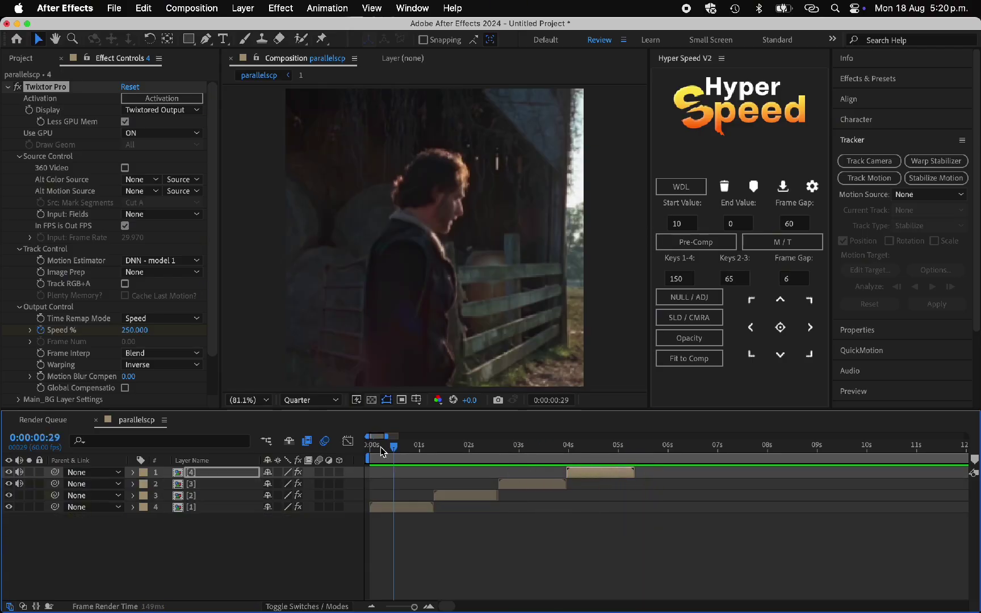